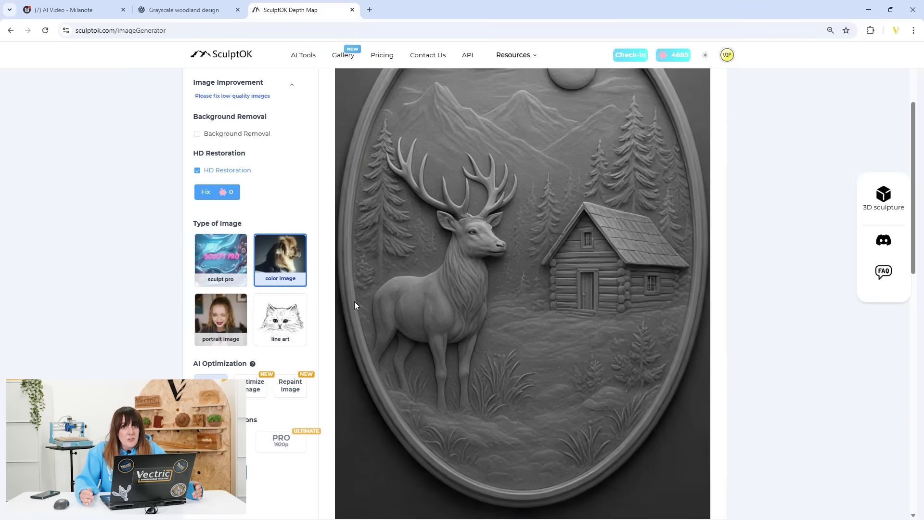
Select the imported oval woodland relief and adjust its depth with the Z height handle.
scroll(442, 273, "down", 1)
scroll(501, 208, "up", 2)
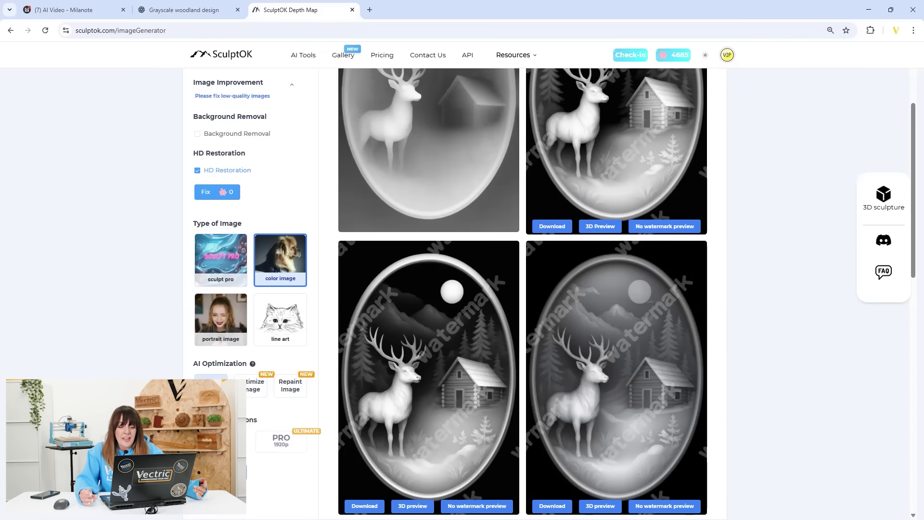
scroll(501, 247, "up", 1)
scroll(431, 258, "down", 2)
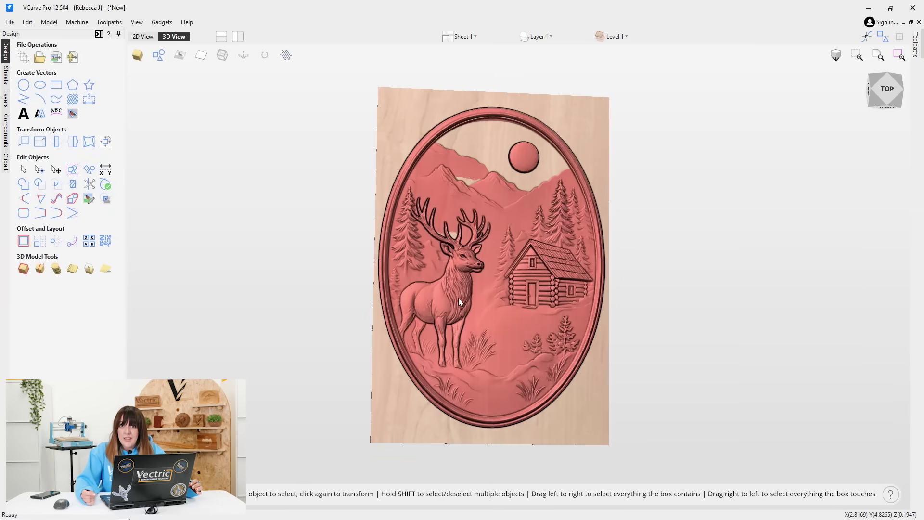
left_click(458, 299)
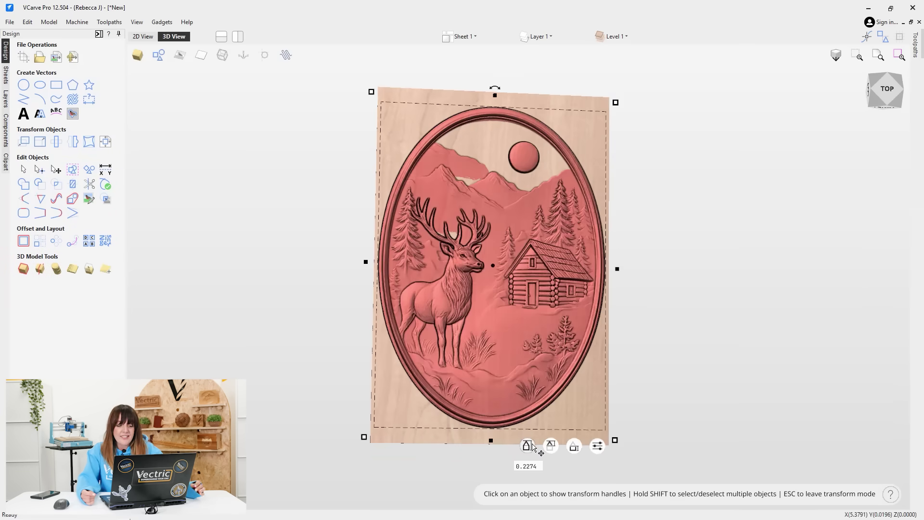
left_click_drag(534, 443, 533, 441)
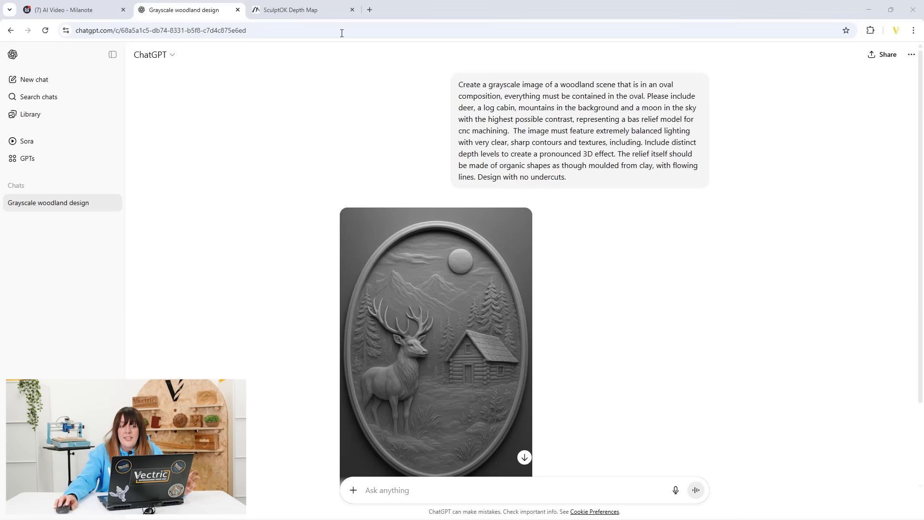
Switch to the SculptOK site and open the AI Depth-Map generator from AI Tools.
left_click(308, 9)
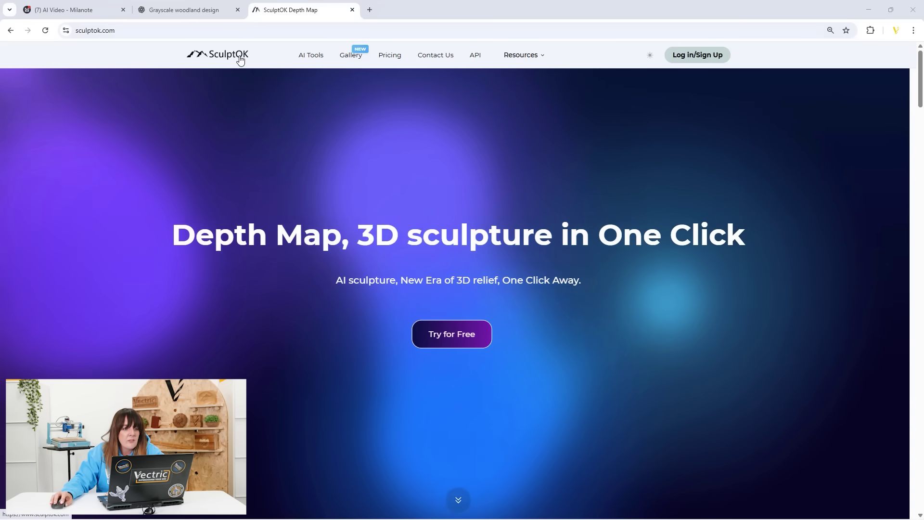
mouse_move(312, 58)
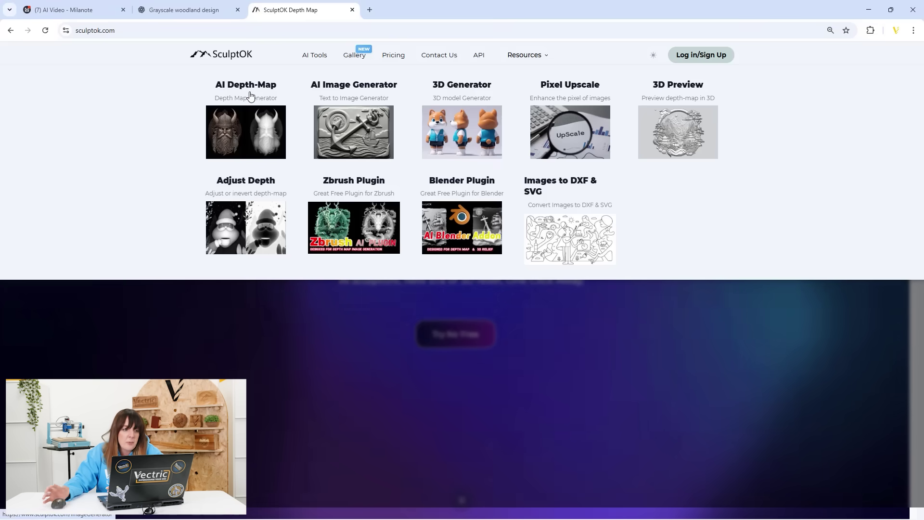
left_click(250, 95)
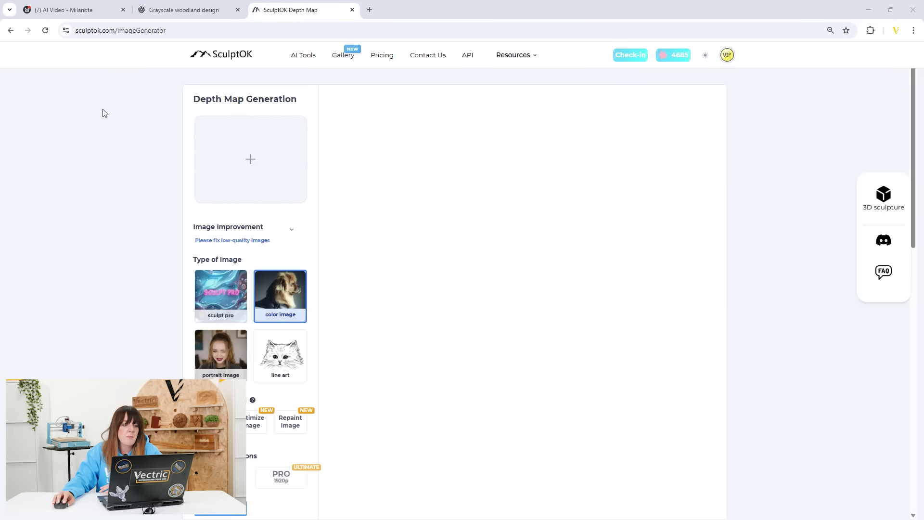
Upload 'ChatGPT Image Aug 20, 2025' from Downloads to the Depth Map Generation page.
left_click(251, 162)
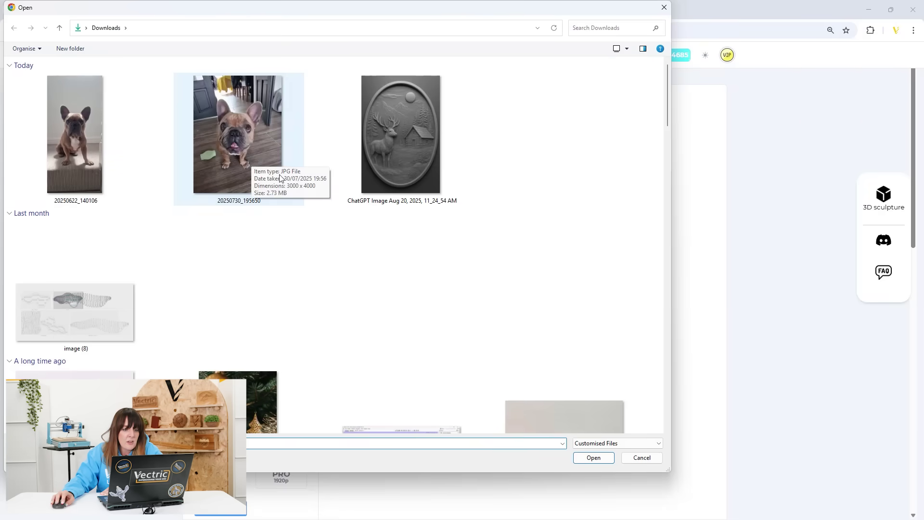
left_click(423, 160)
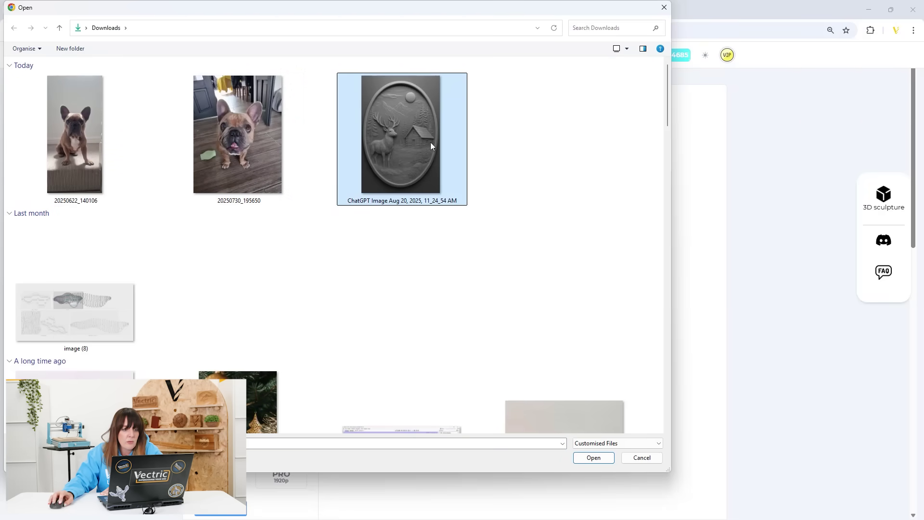
double_click(424, 135)
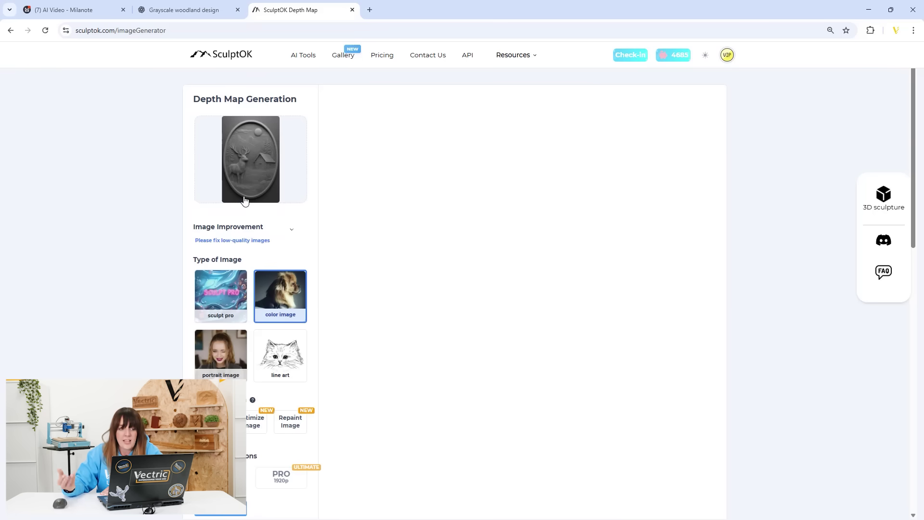
Enable HD Restoration under Image Improvement and apply Fix to the uploaded relief.
left_click(294, 232)
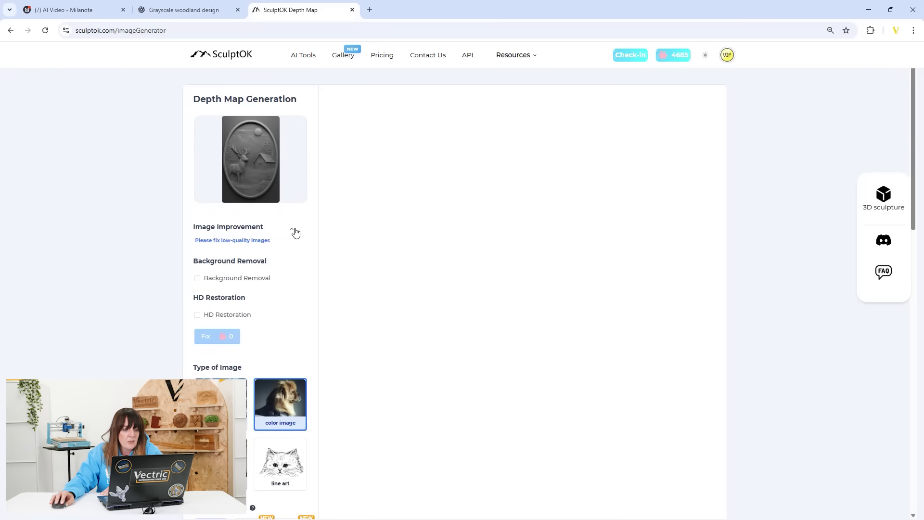
left_click(198, 316)
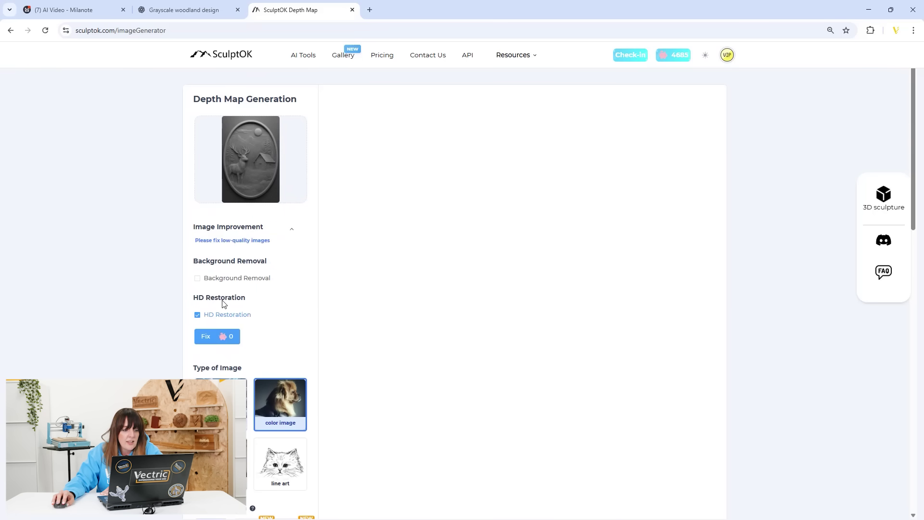
left_click(215, 338)
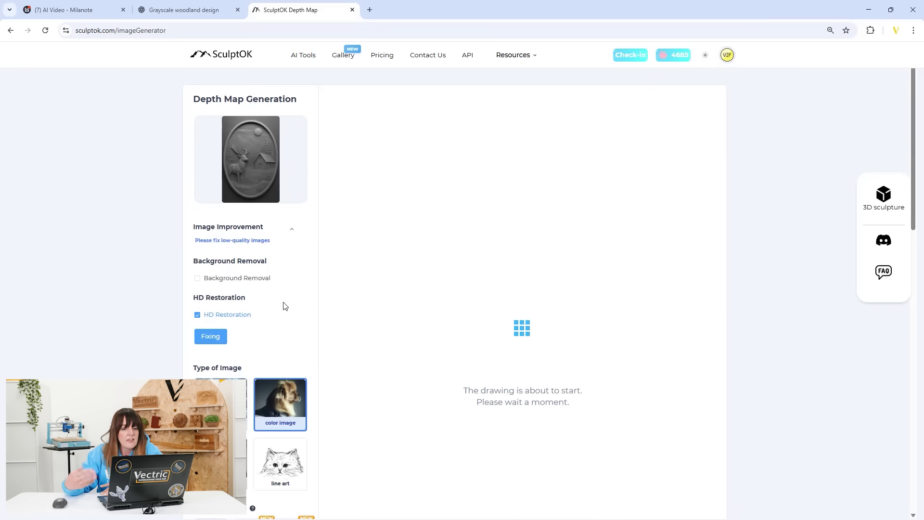
scroll(289, 303, "down", 3)
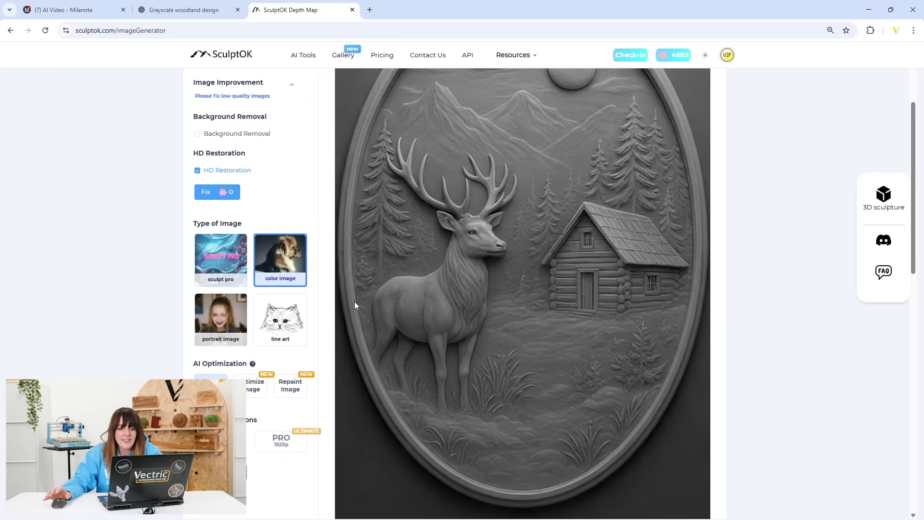
scroll(438, 274, "down", 1)
scroll(442, 274, "up", 3)
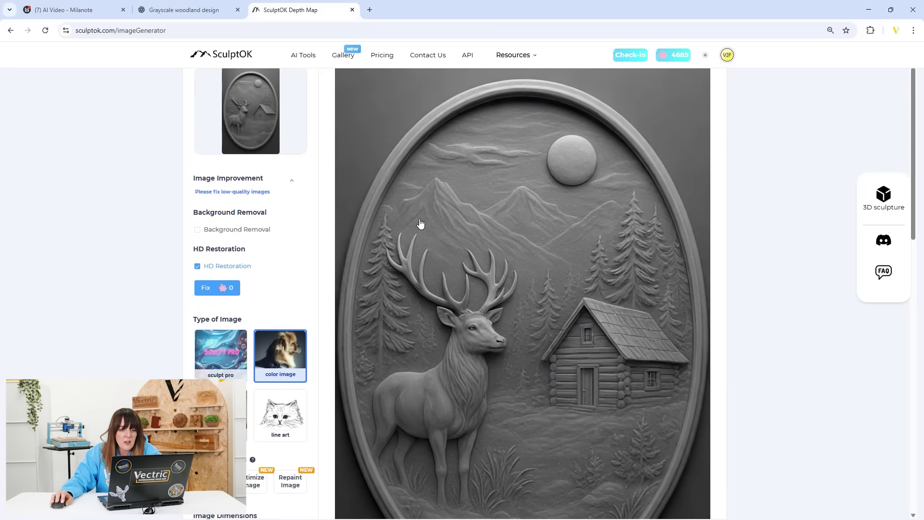
scroll(525, 208, "down", 1)
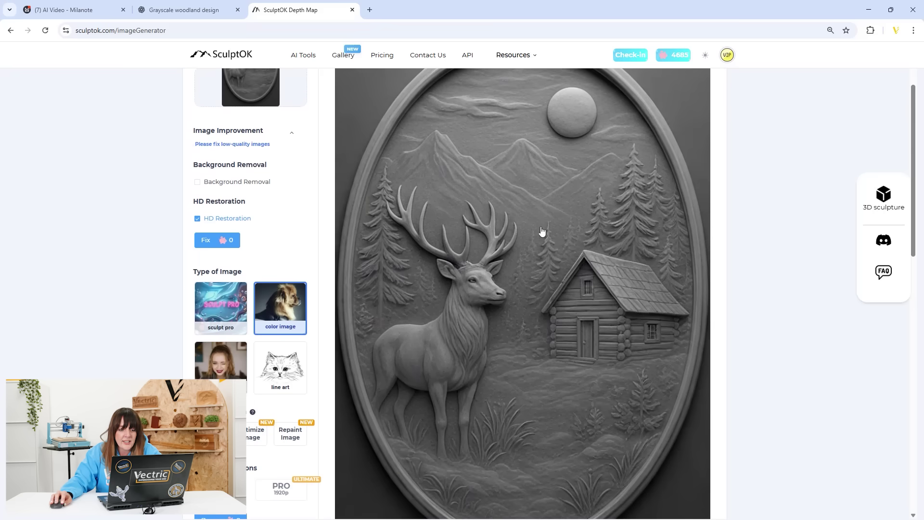
Scroll down to view the four greyscale depth-map variants.
scroll(501, 274, "down", 1)
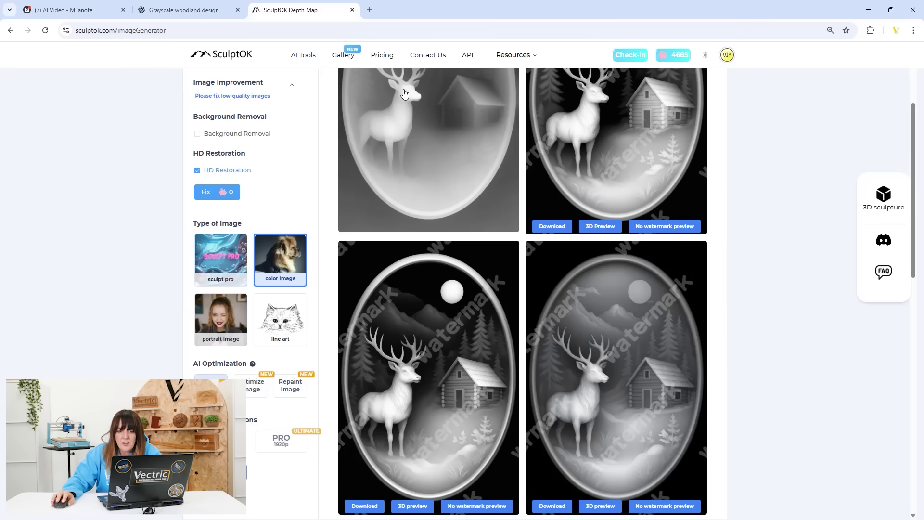
scroll(510, 241, "up", 2)
scroll(567, 138, "down", 1)
scroll(483, 145, "down", 2)
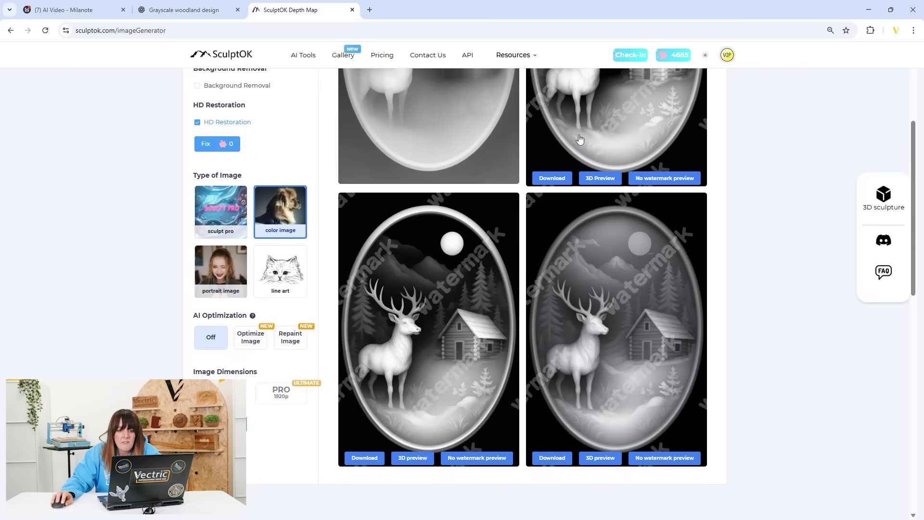
scroll(573, 180, "up", 4)
scroll(597, 182, "down", 2)
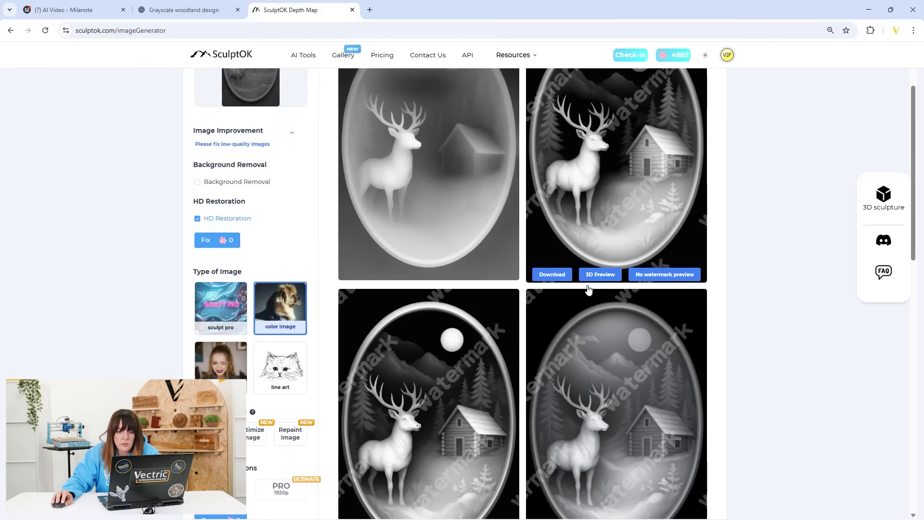
scroll(605, 384, "down", 1)
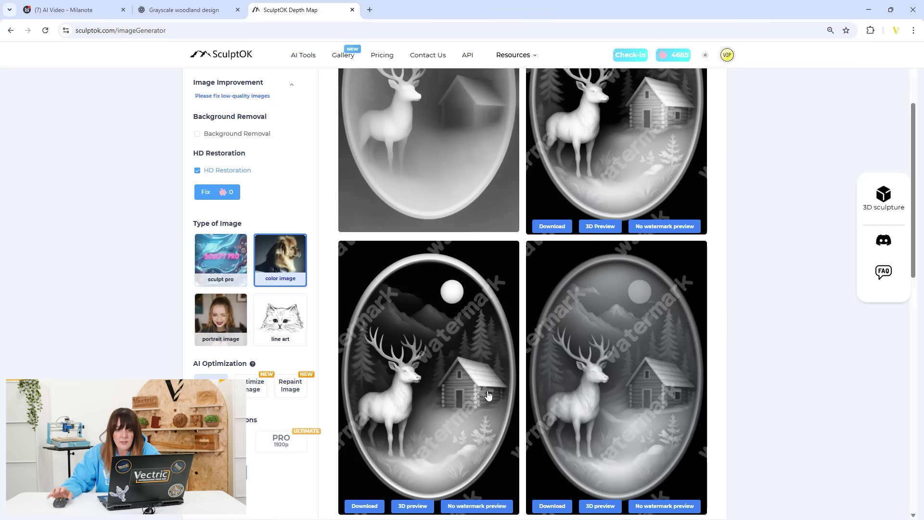
scroll(576, 185, "up", 1)
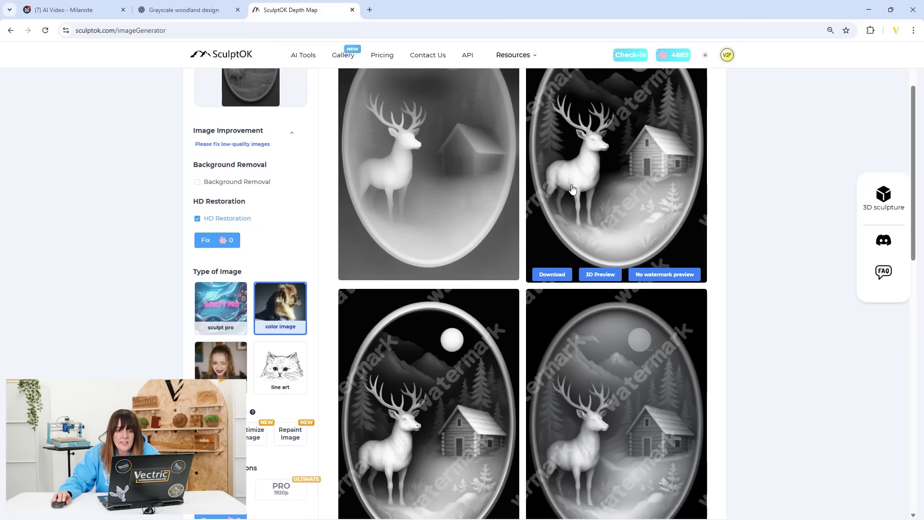
scroll(463, 342, "down", 2)
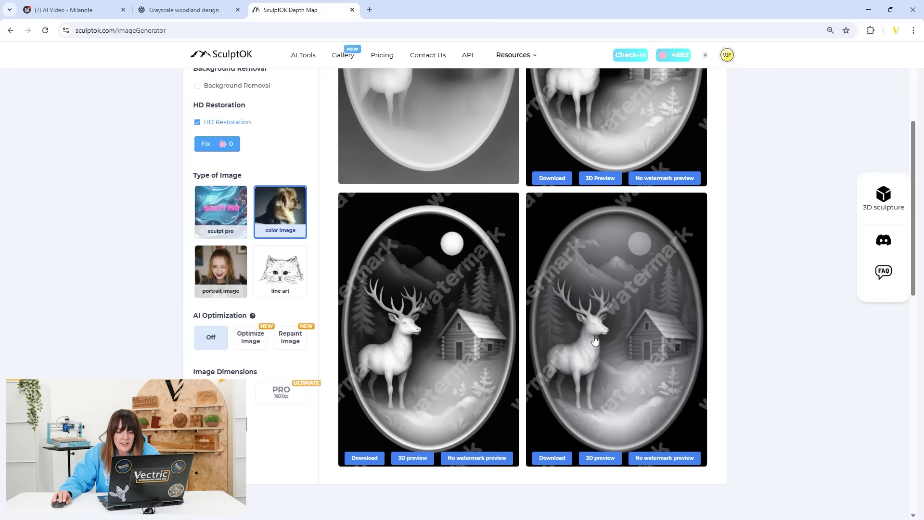
scroll(597, 339, "up", 2)
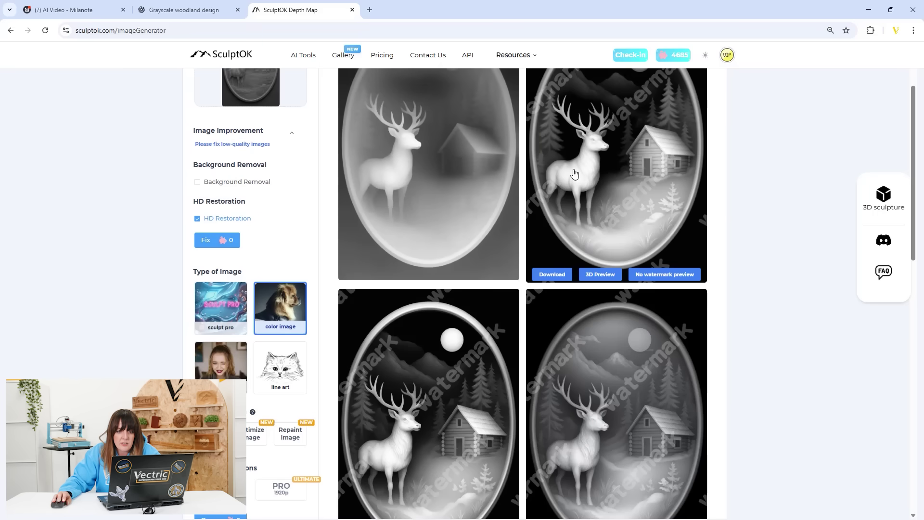
scroll(466, 376, "down", 2)
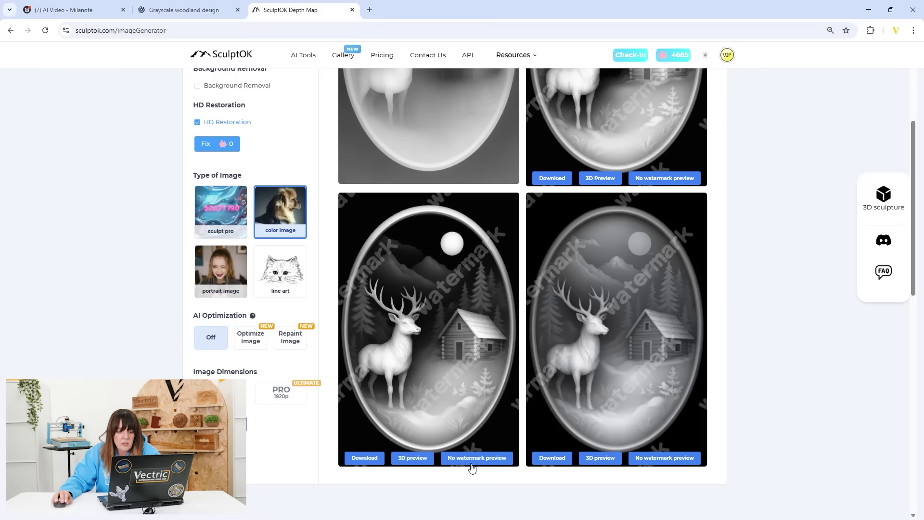
Get the watermark-free HD bottom-left depth map and orbit its lithophane preview.
left_click(479, 458)
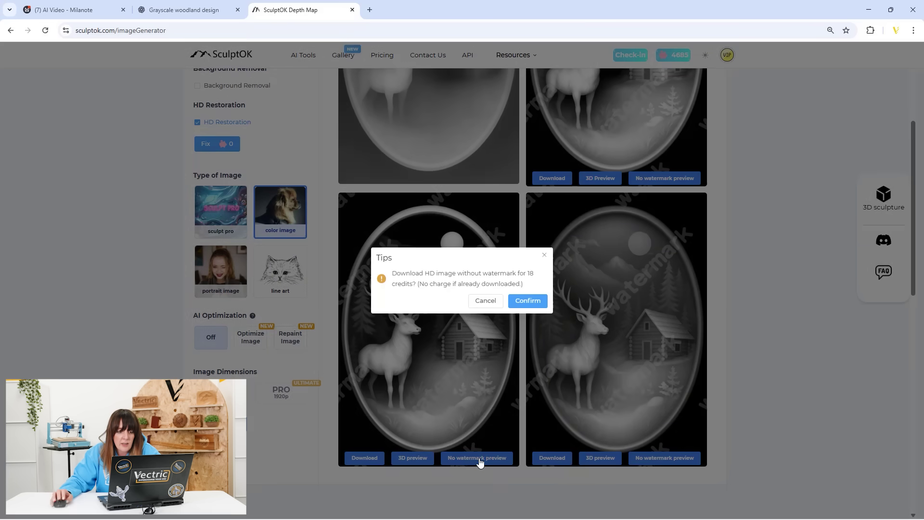
left_click(532, 302)
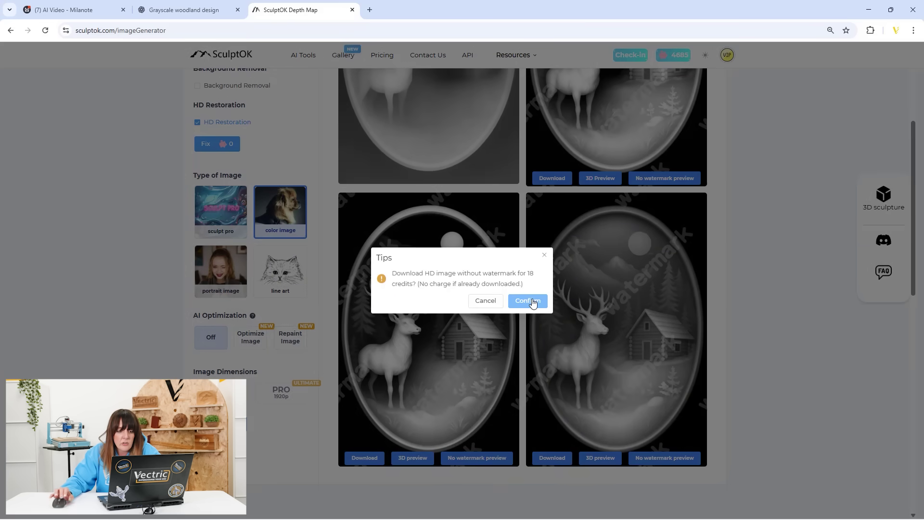
left_click(532, 302)
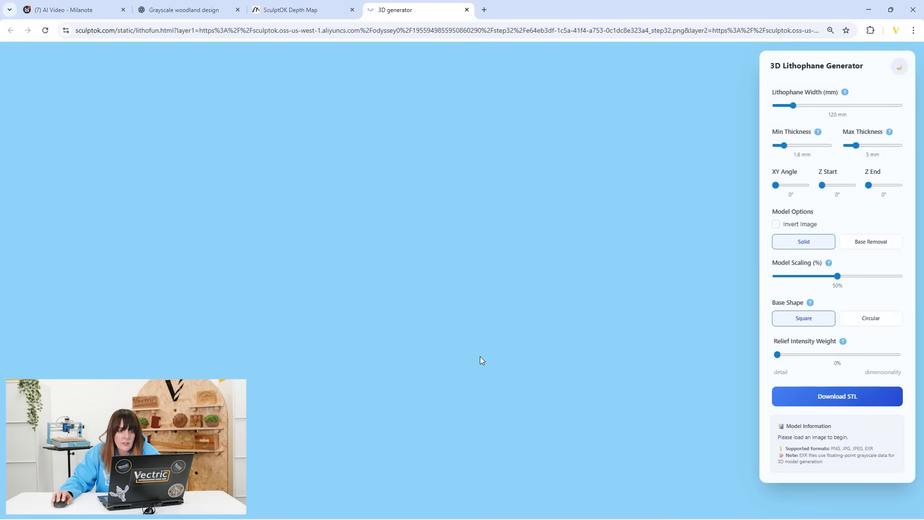
left_click_drag(513, 377, 465, 390)
scroll(462, 333, "up", 6)
left_click_drag(451, 345, 487, 332)
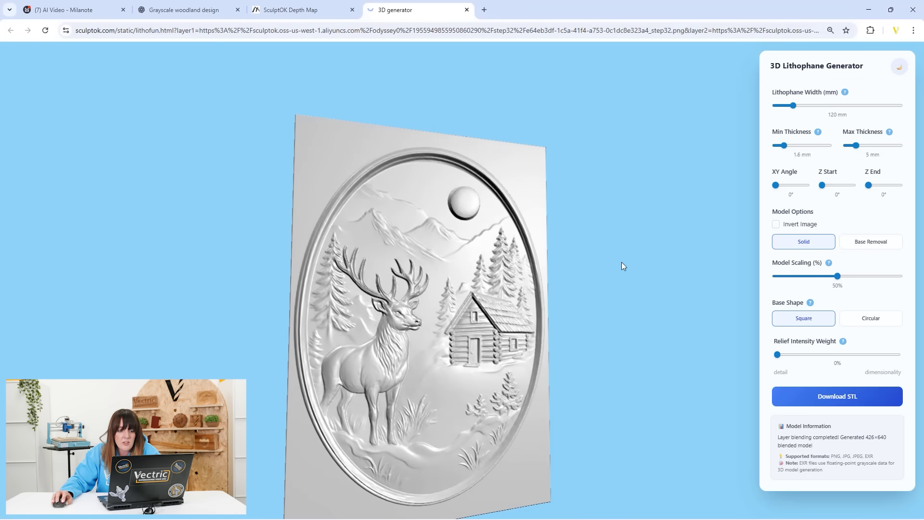
left_click_drag(622, 272, 525, 317)
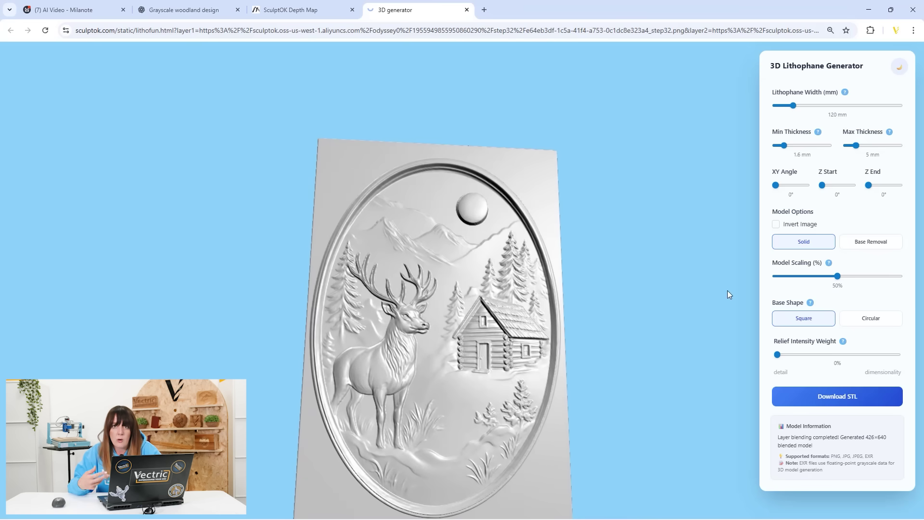
left_click_drag(466, 220, 496, 318)
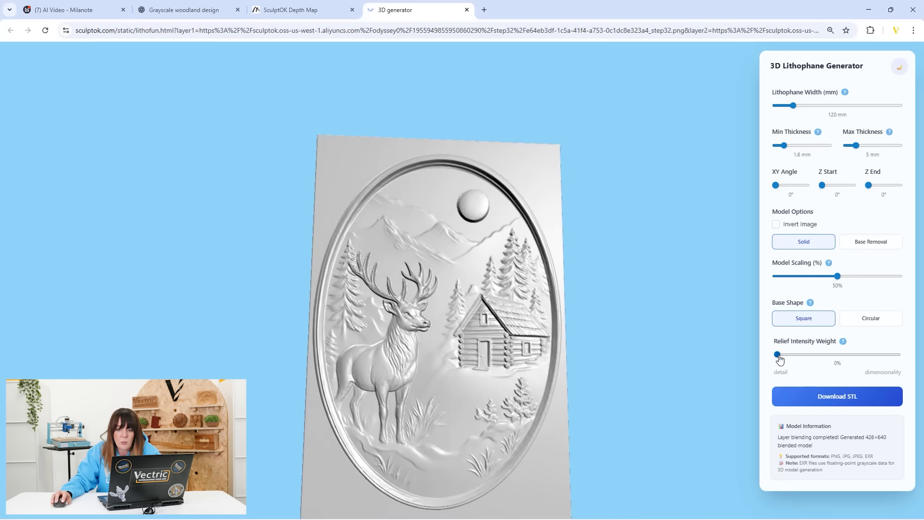
Raise maximum thickness to about 10.8 mm and set model scaling to 90%.
mouse_move(855, 148)
left_mouse_down()
mouse_move(875, 155)
mouse_move(857, 152)
mouse_move(860, 160)
left_mouse_up()
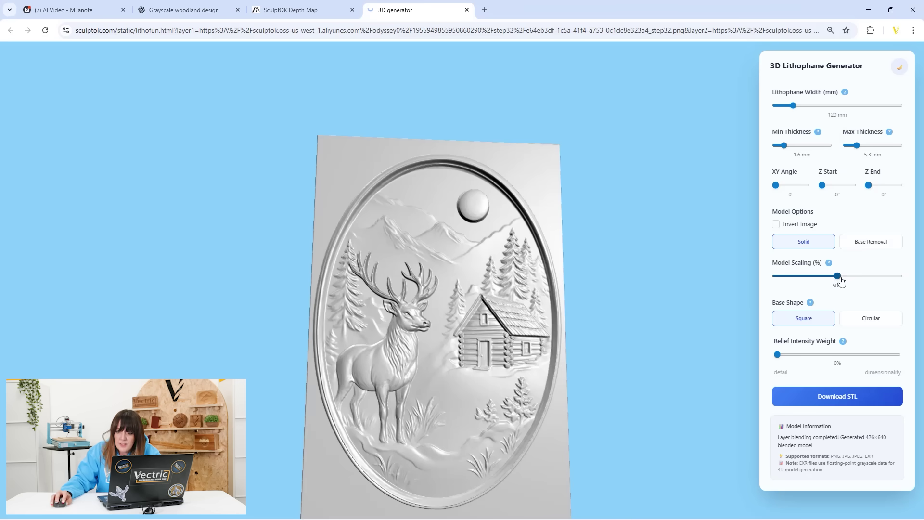
left_click_drag(838, 278, 885, 281)
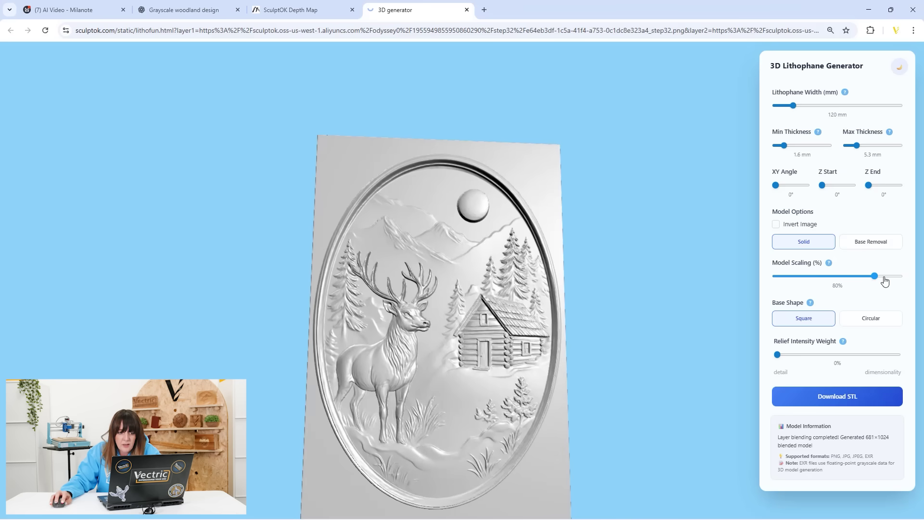
left_click(884, 278)
left_click(889, 278)
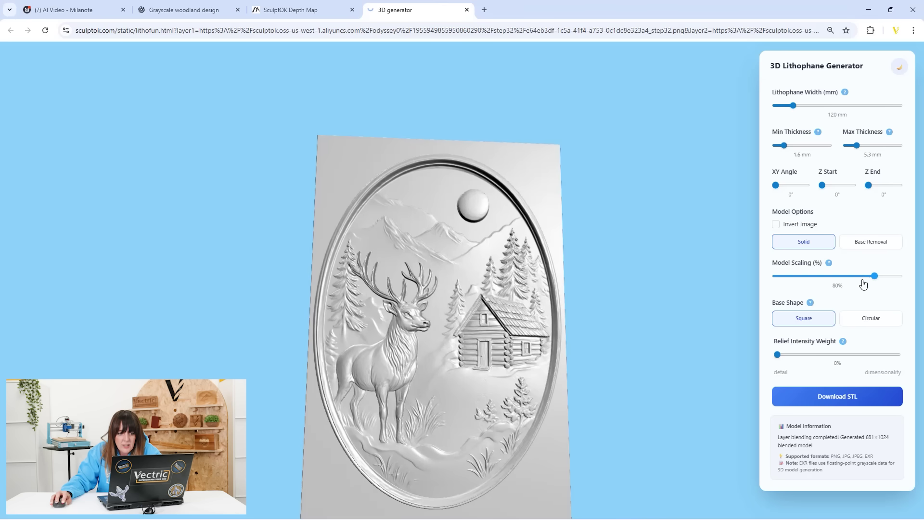
left_click(875, 278)
left_click(887, 278)
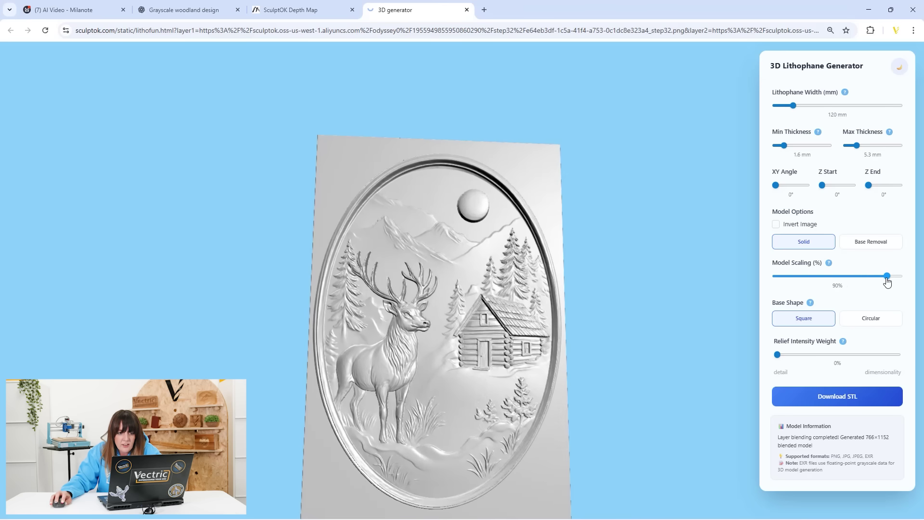
Set relief intensity weight to 27% and orbit the preview to check the flatter relief.
left_click_drag(636, 365, 462, 339)
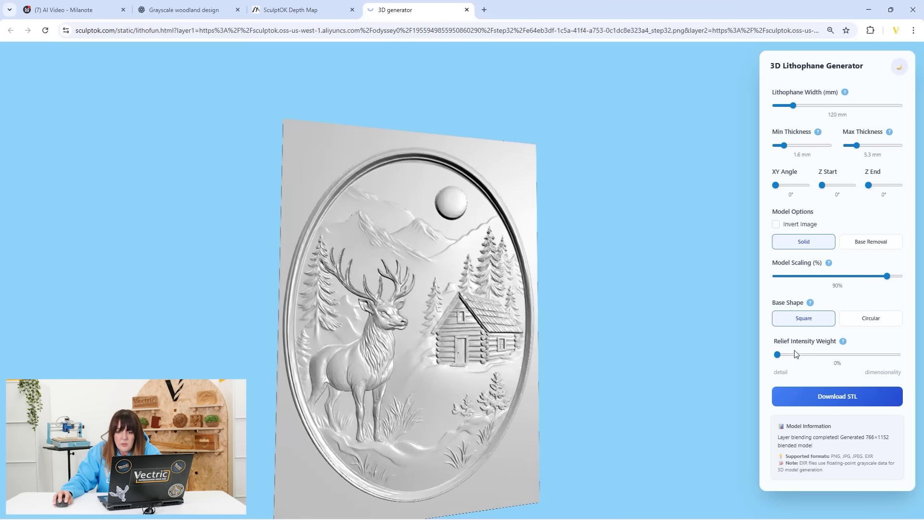
left_click_drag(793, 359, 873, 359)
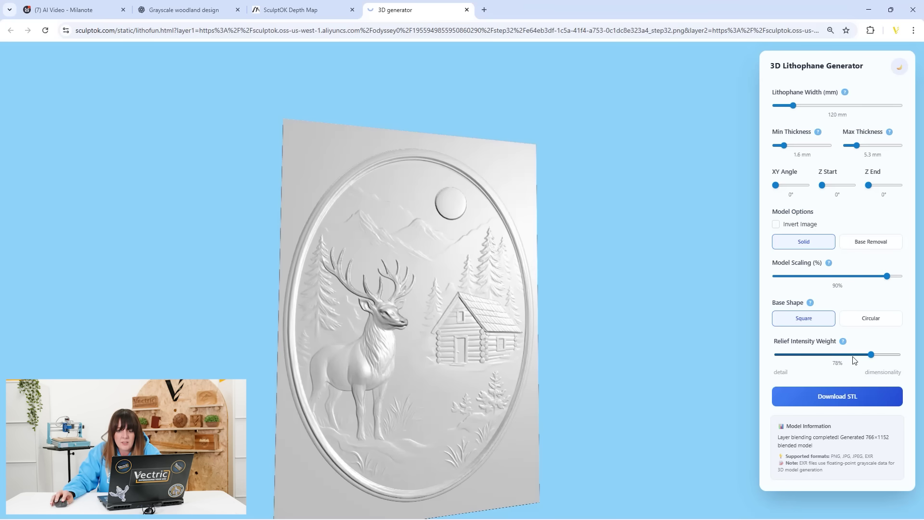
left_click_drag(846, 359, 815, 360)
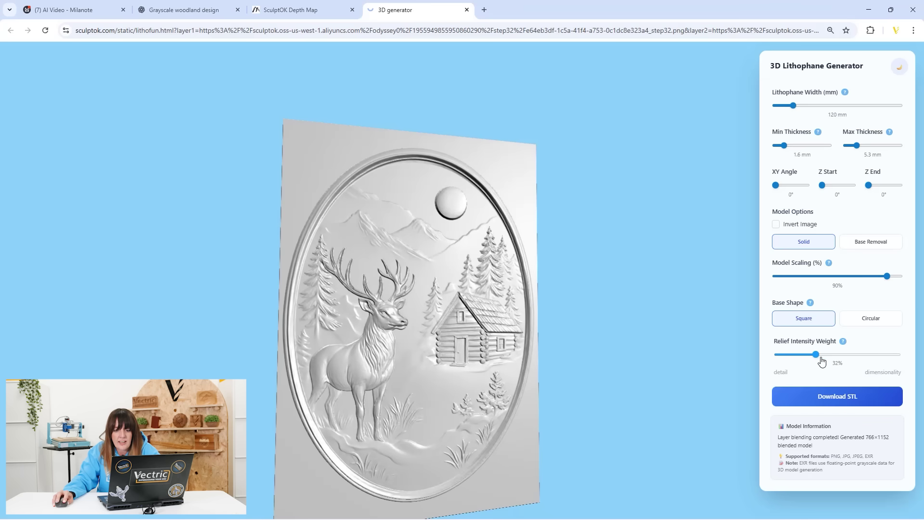
left_click(821, 359)
left_click(812, 362)
left_click_drag(657, 396, 533, 310)
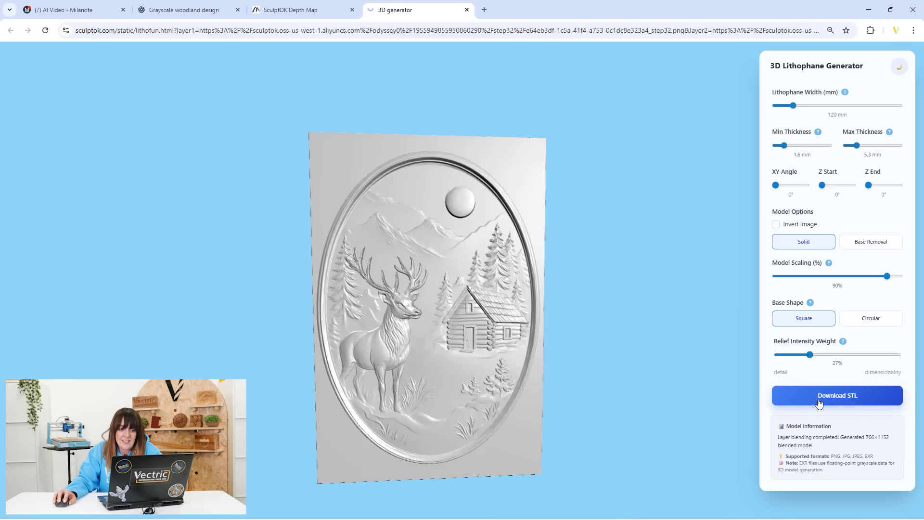
left_click_drag(508, 372, 568, 423)
Download the relief STL and create an 8 × 12 × 0.5 inch job at Very High resolution.
left_click(837, 397)
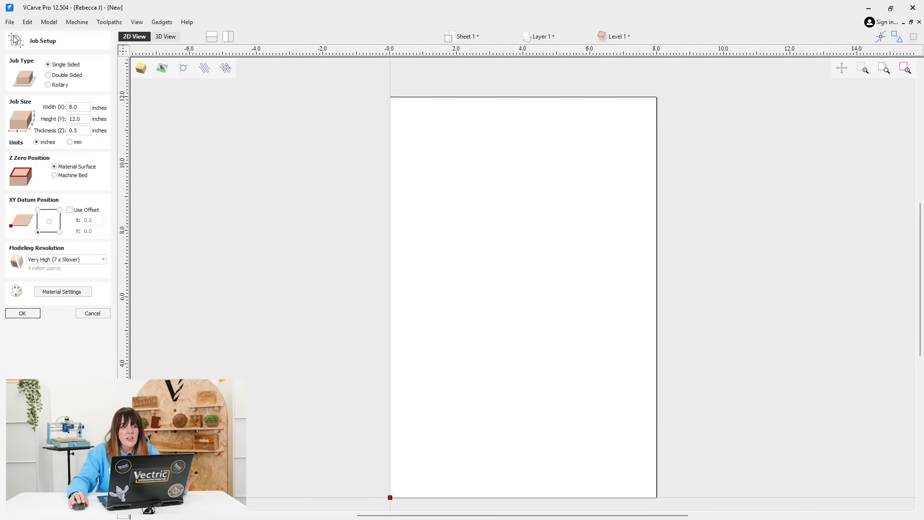
left_click(79, 130)
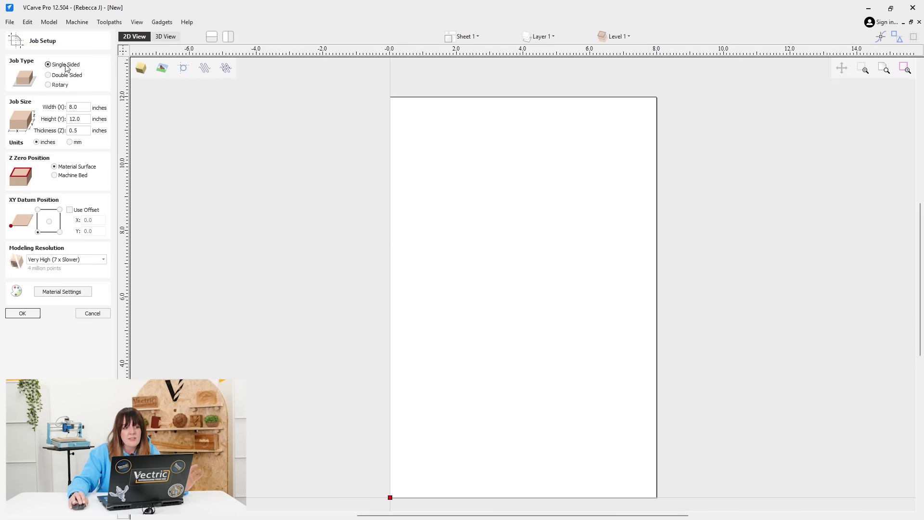
left_click(78, 120)
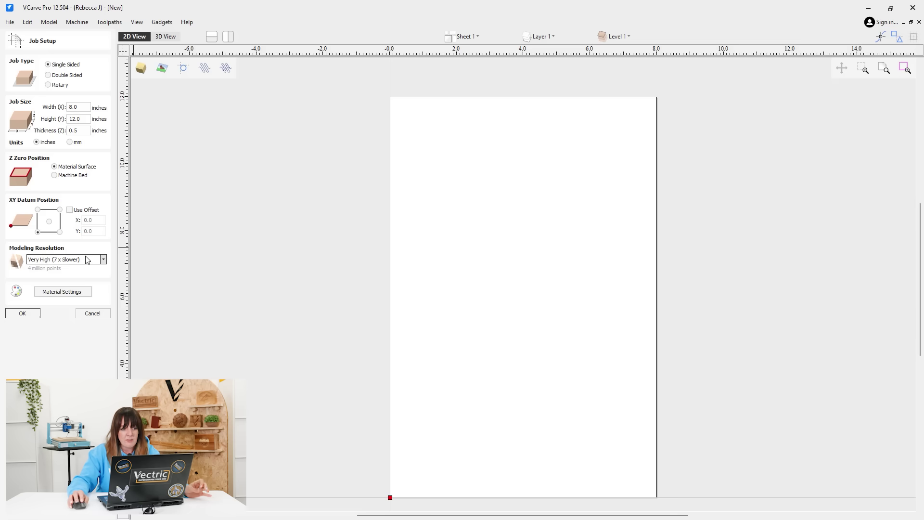
left_click(21, 313)
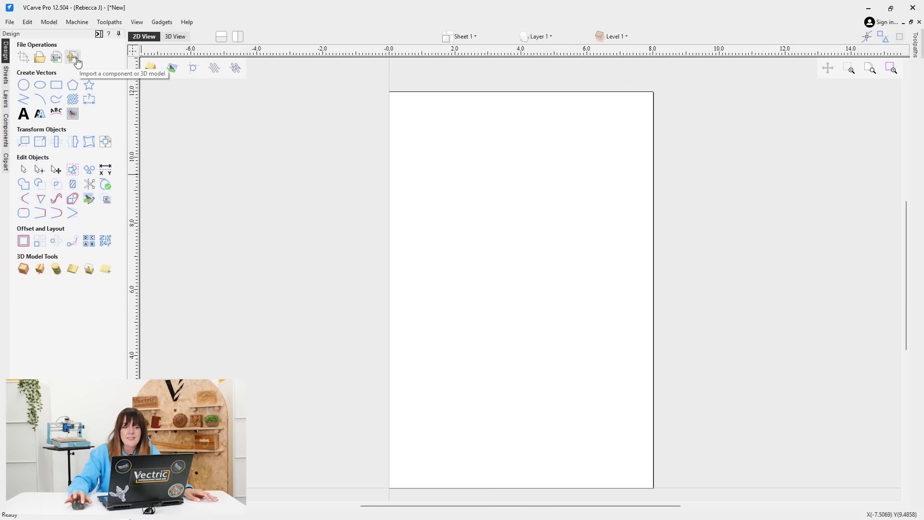
Import the Lithophane_Blended_Layers (4) 3D model into the job.
left_click(72, 57)
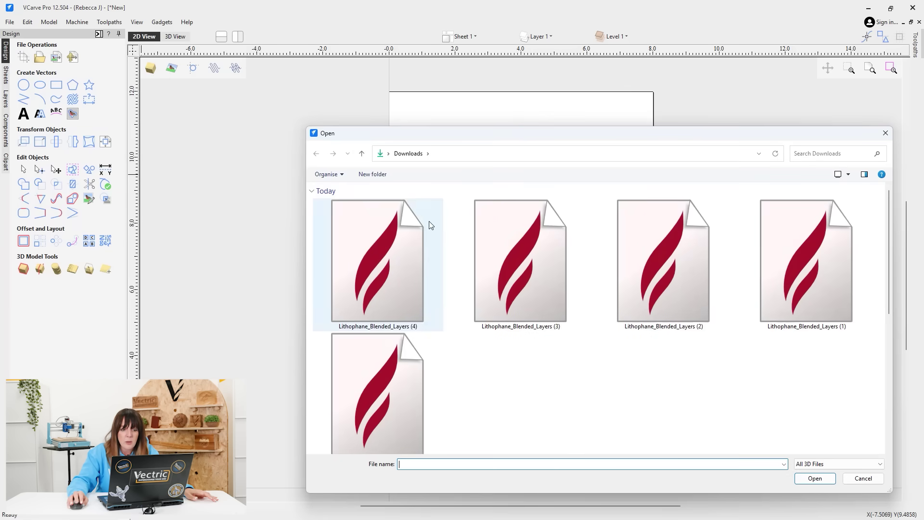
left_click(404, 225)
left_click(815, 479)
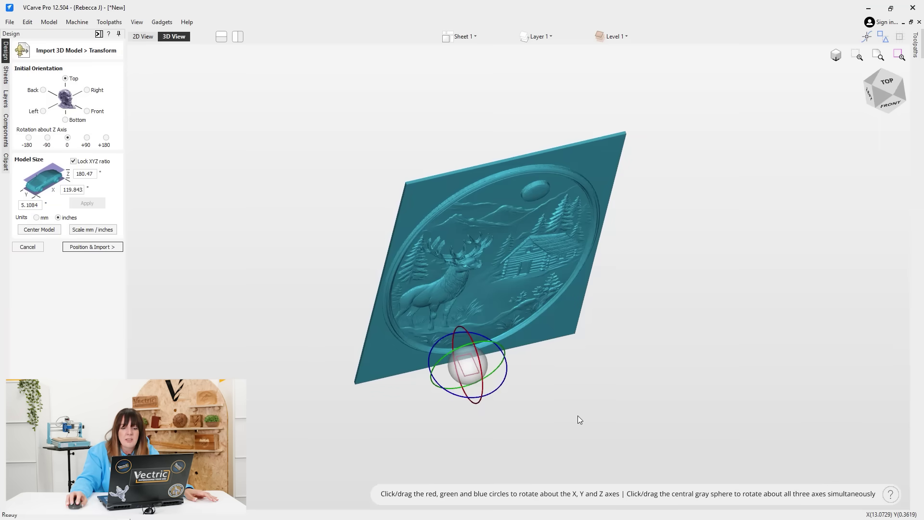
left_click_drag(579, 420, 438, 206)
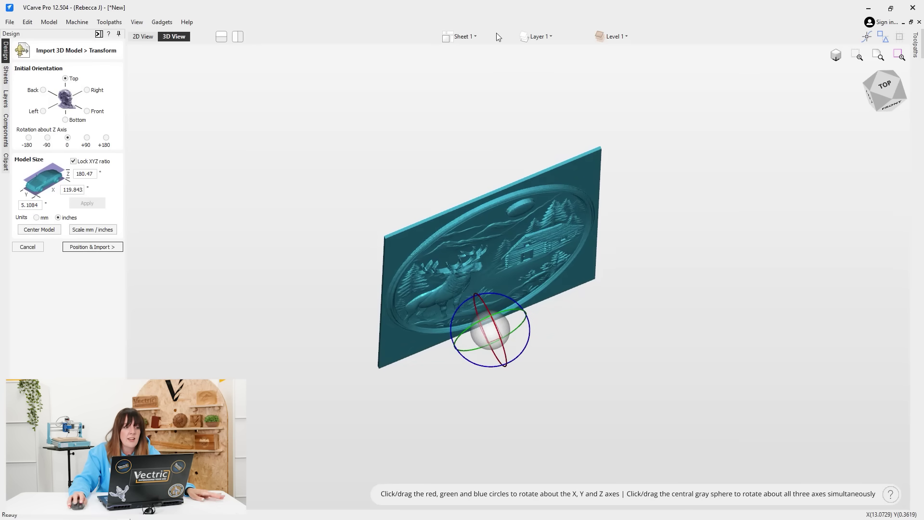
Set the model to Front orientation, scale it to 12 inches tall, and centre it.
left_click(87, 111)
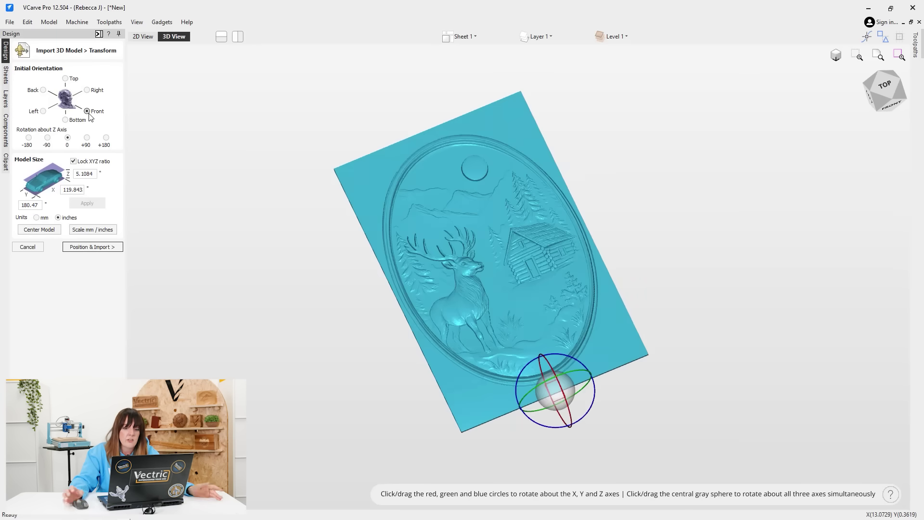
left_click_drag(741, 382, 705, 339)
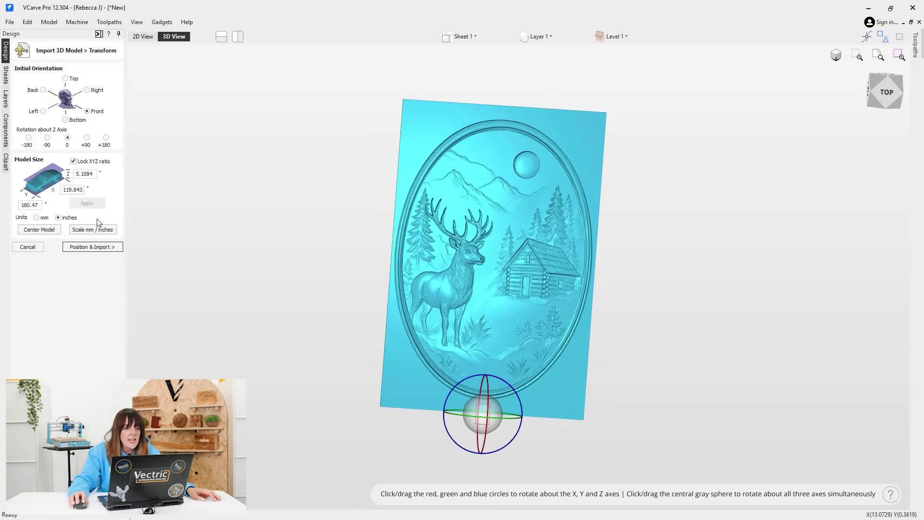
double_click(41, 205)
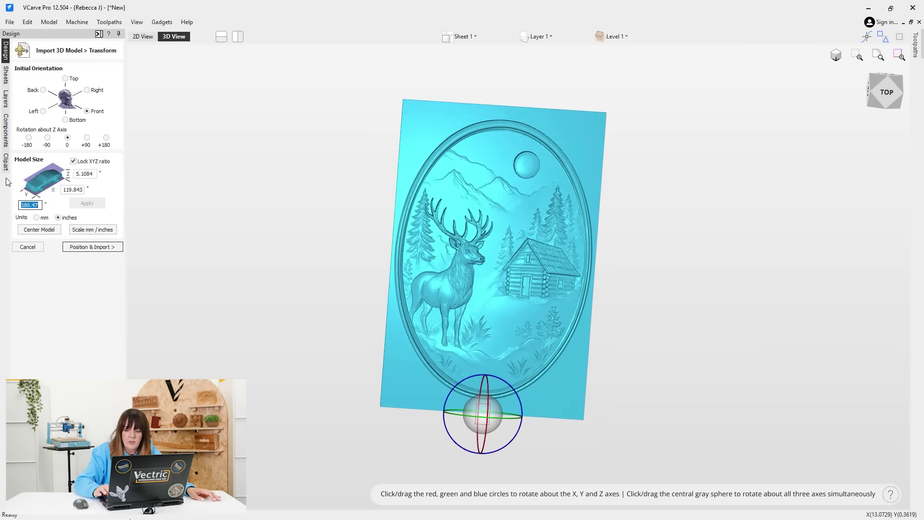
type("12")
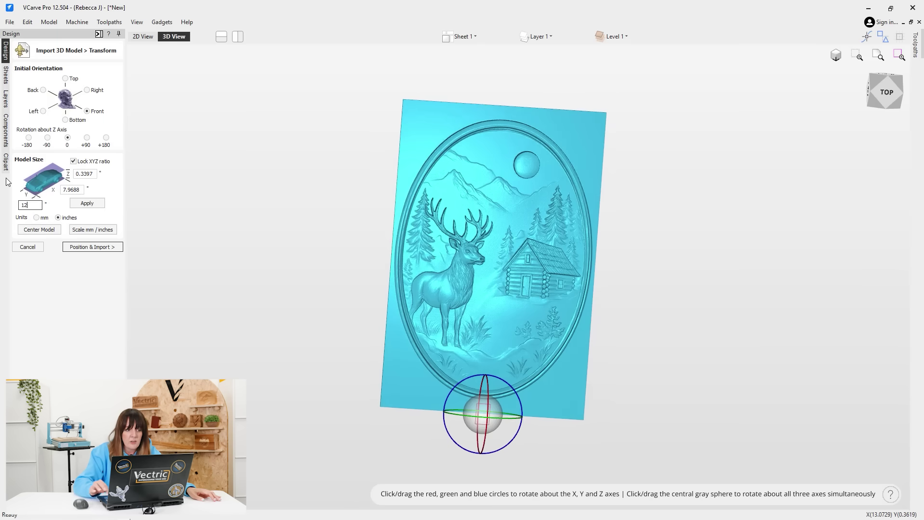
left_click(84, 204)
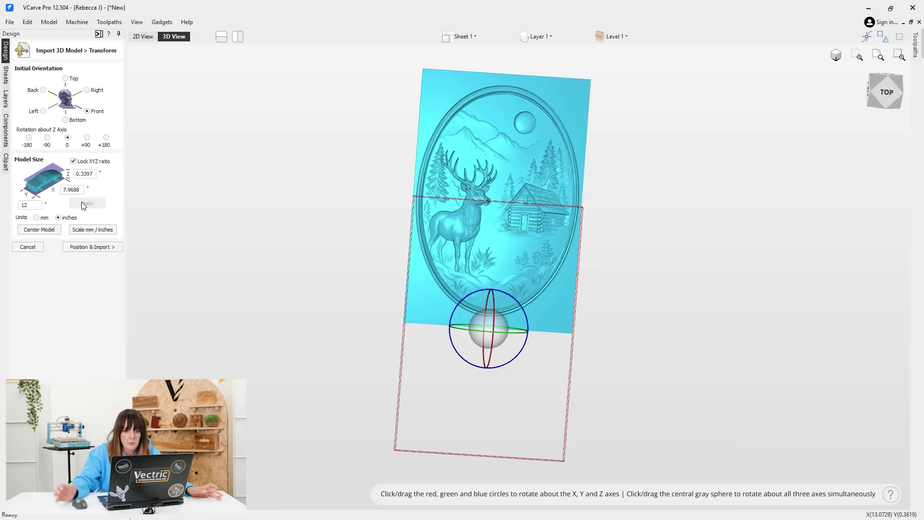
left_click(57, 231)
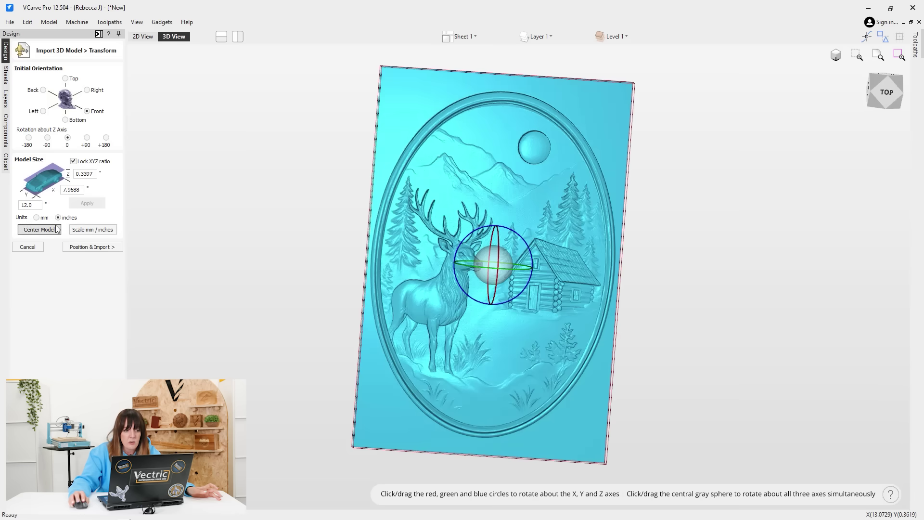
left_click(590, 342)
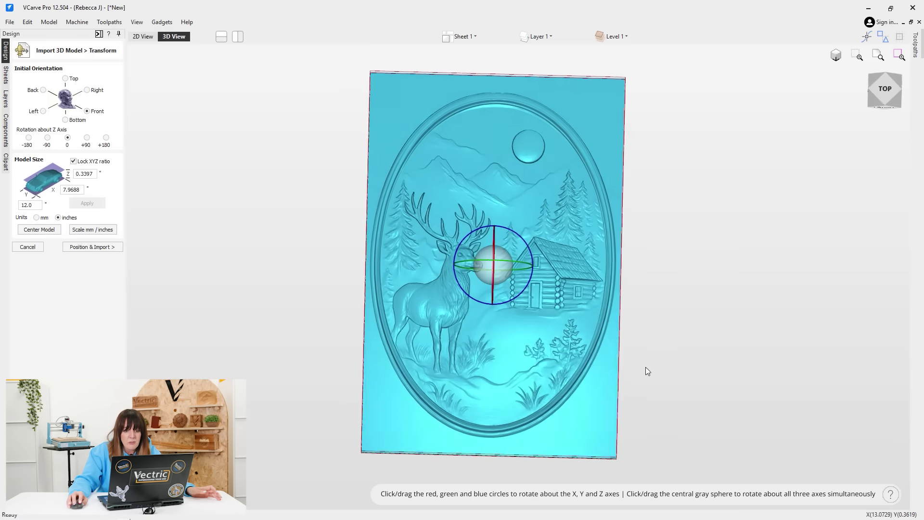
left_click_drag(653, 367, 497, 336)
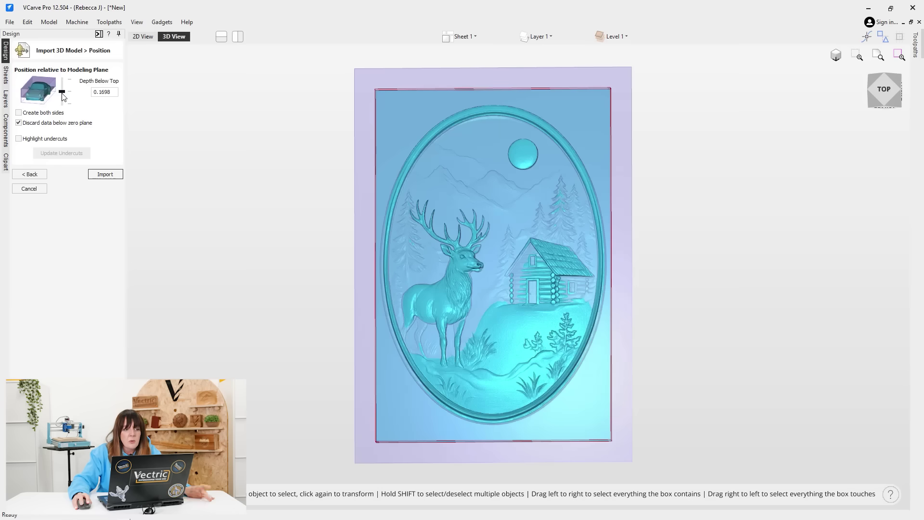
Set Depth Below Top to about 0.2276 inches and import the relief into the job.
left_click_drag(63, 93, 63, 94)
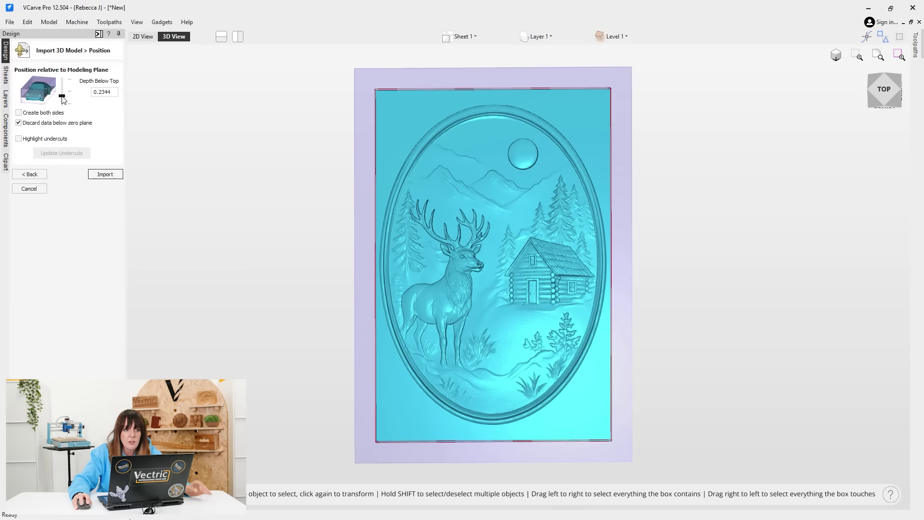
left_click_drag(63, 99, 62, 99)
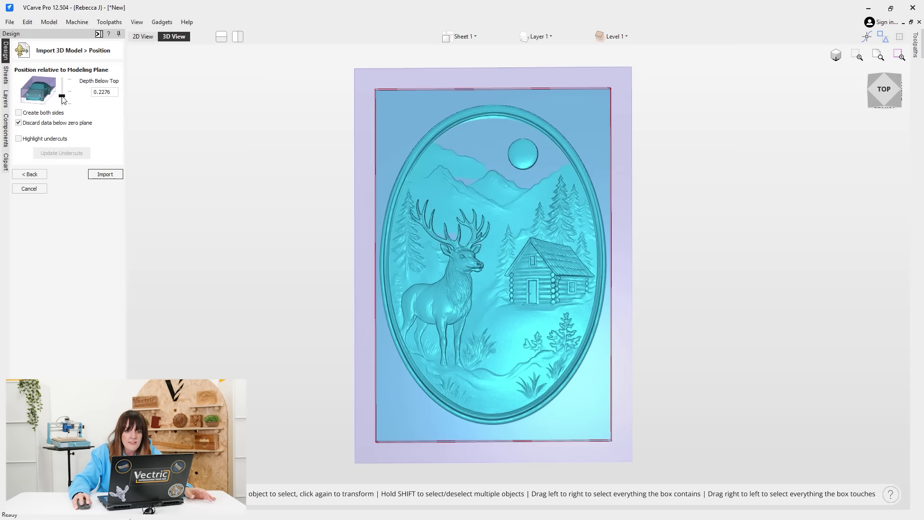
left_click_drag(62, 100, 63, 100)
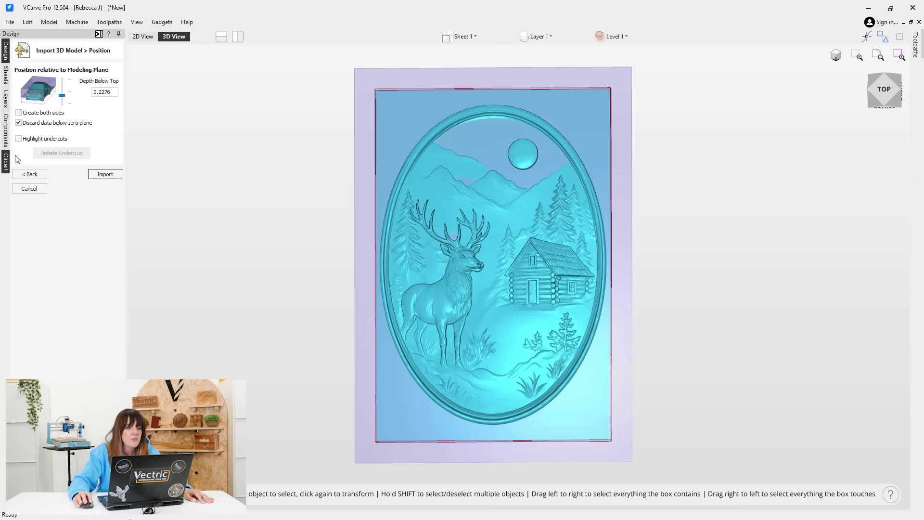
left_click(110, 176)
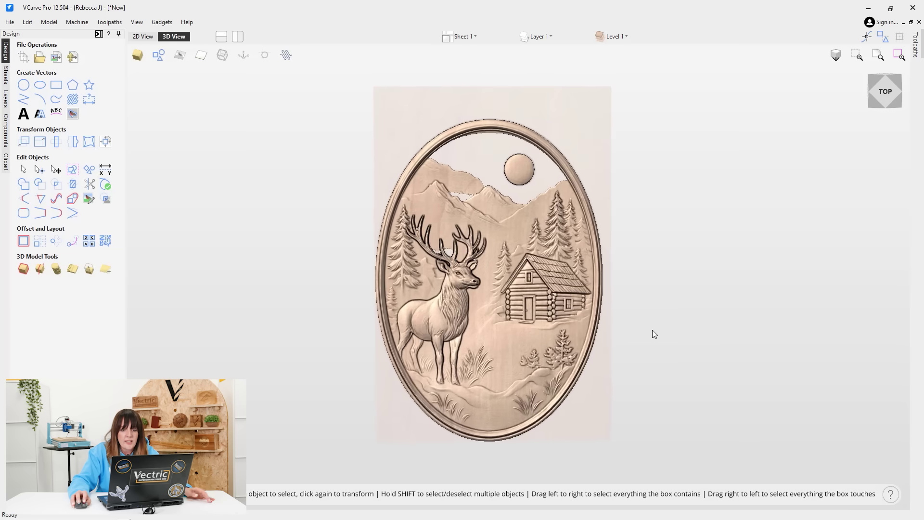
Deselect the oval outline and delete the stray sky and antler vectors inside it.
left_click(482, 268)
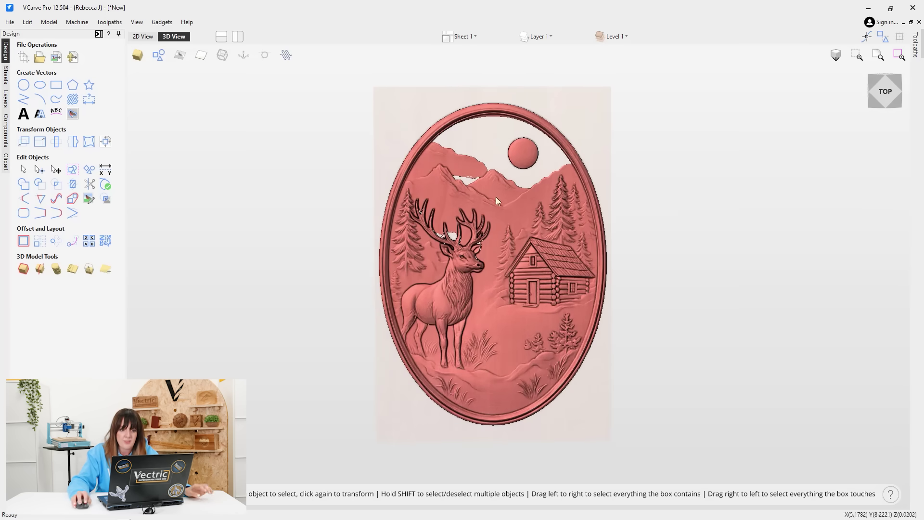
left_click(366, 166)
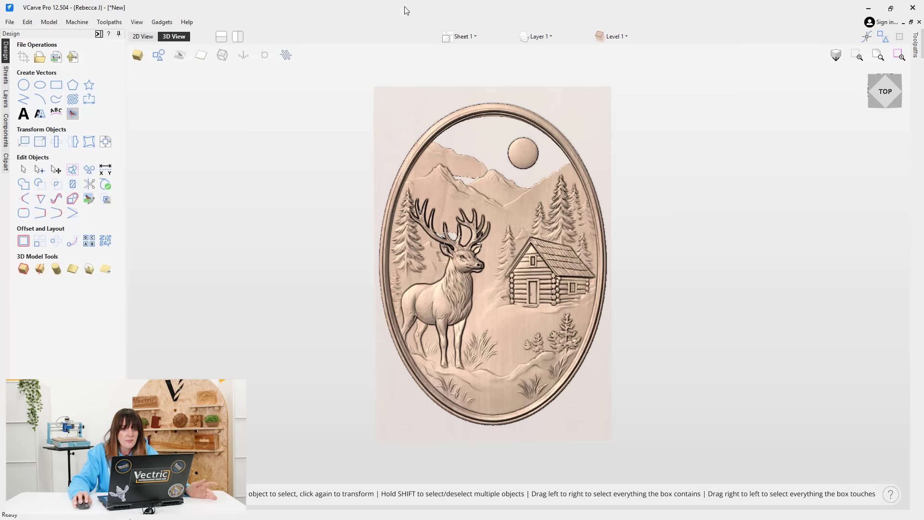
left_click(437, 132)
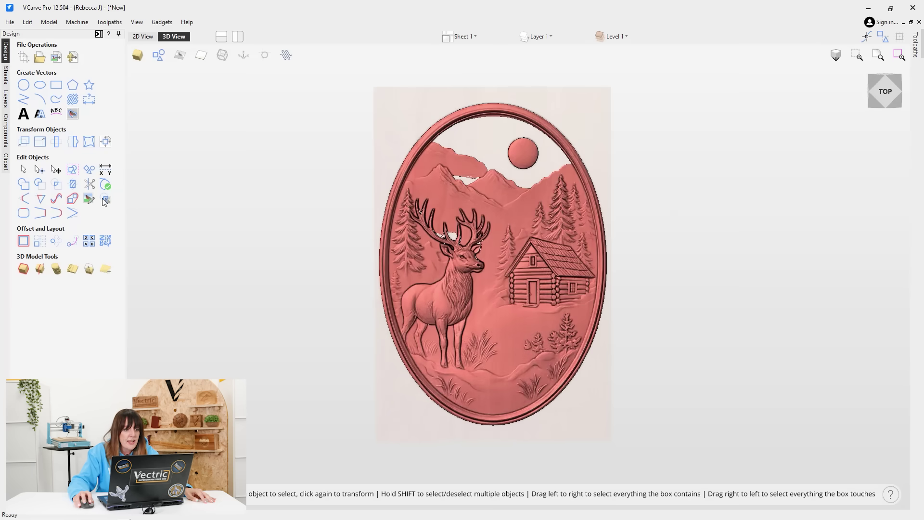
left_click(27, 273)
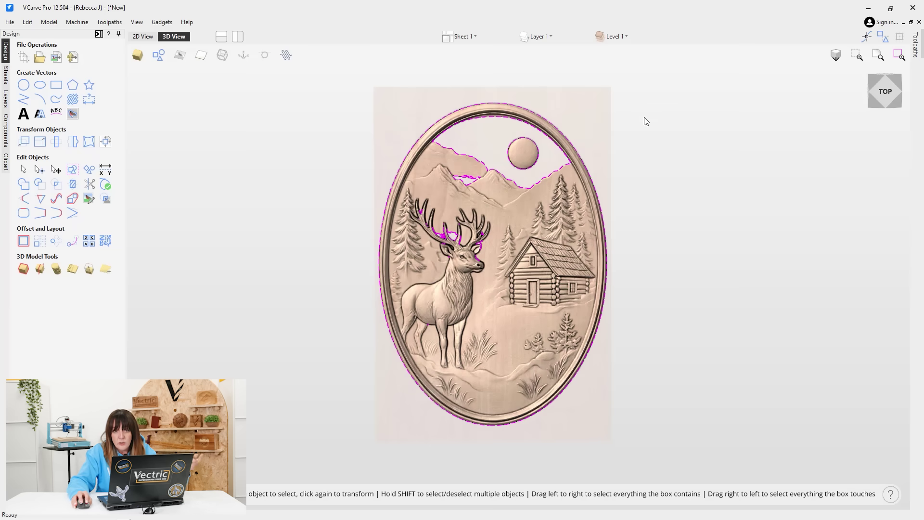
left_click(579, 154, "shift")
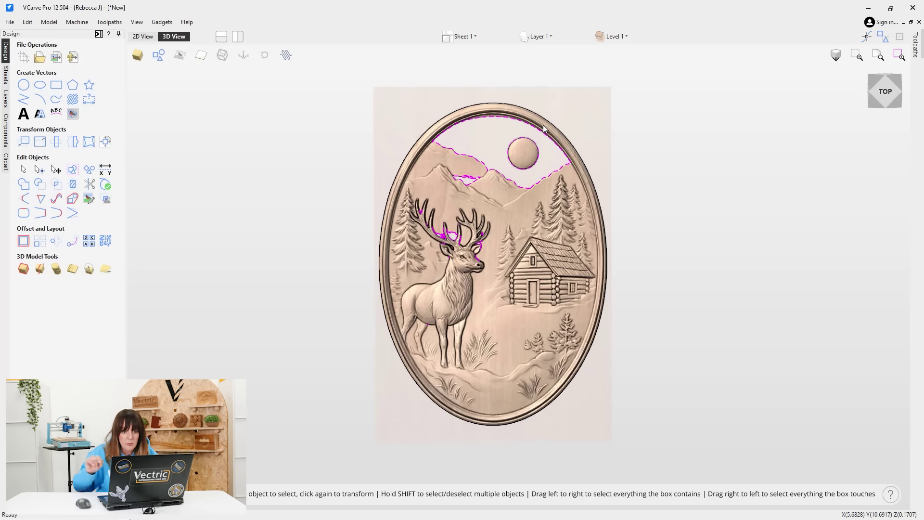
key("Delete")
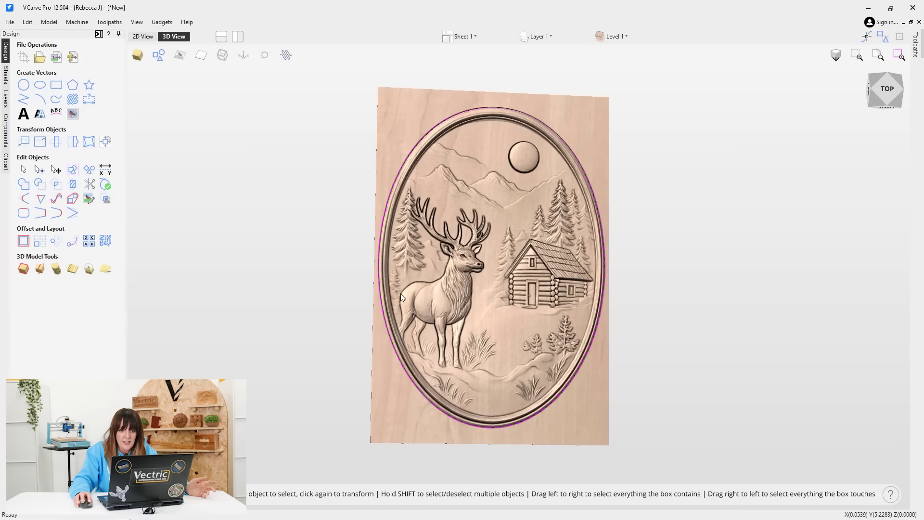
left_click(458, 298)
left_click(513, 330)
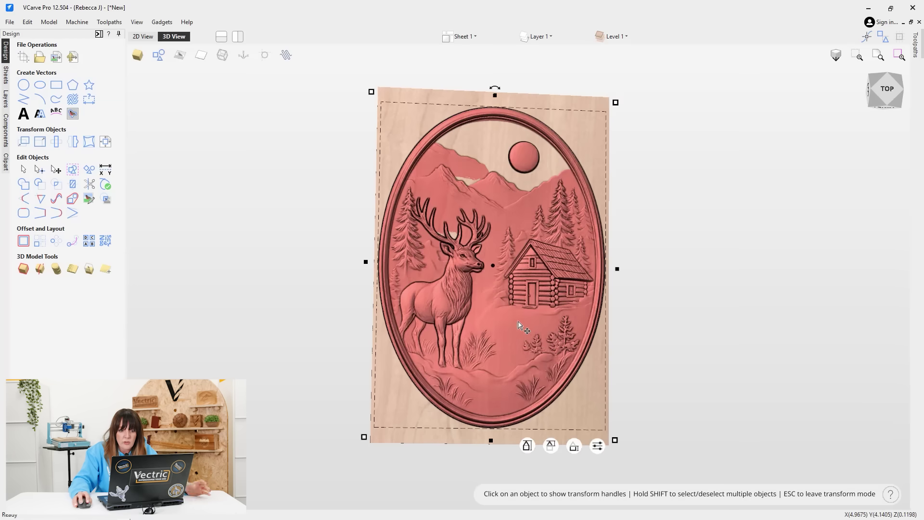
mouse_move(532, 447)
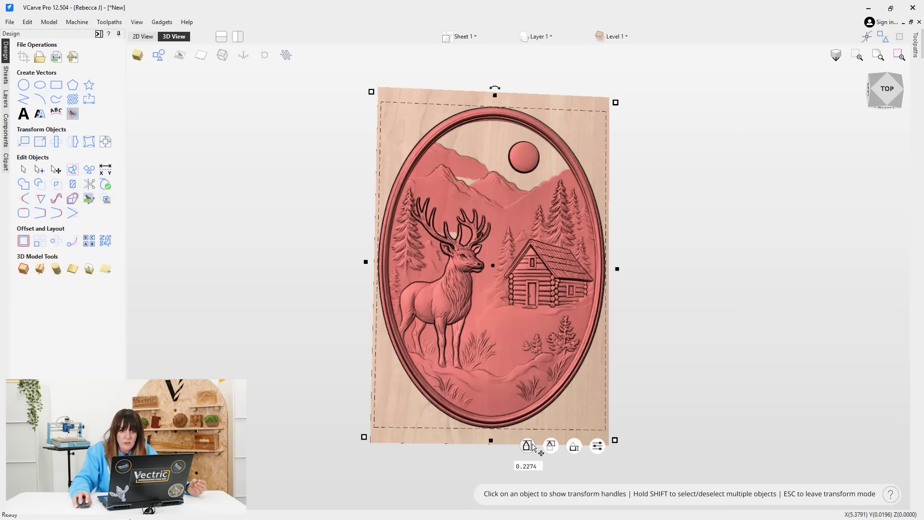
left_click_drag(532, 446, 533, 450)
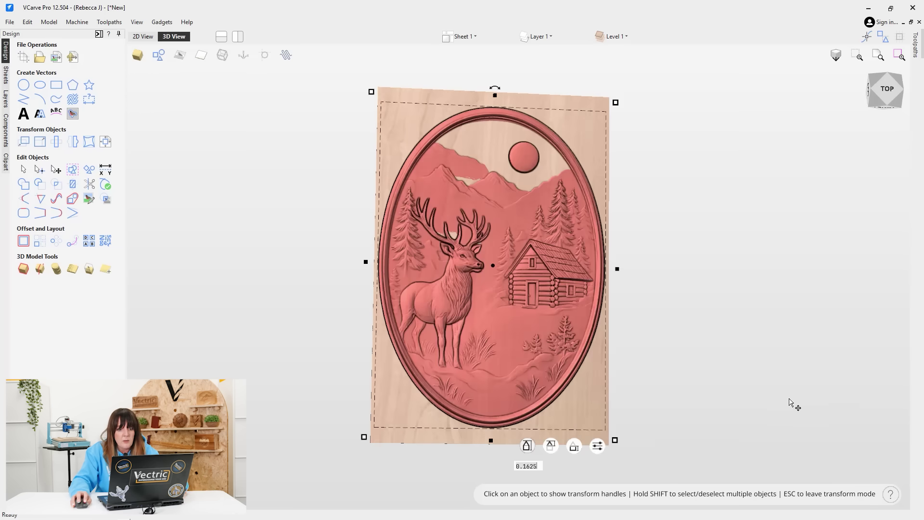
left_click(723, 251)
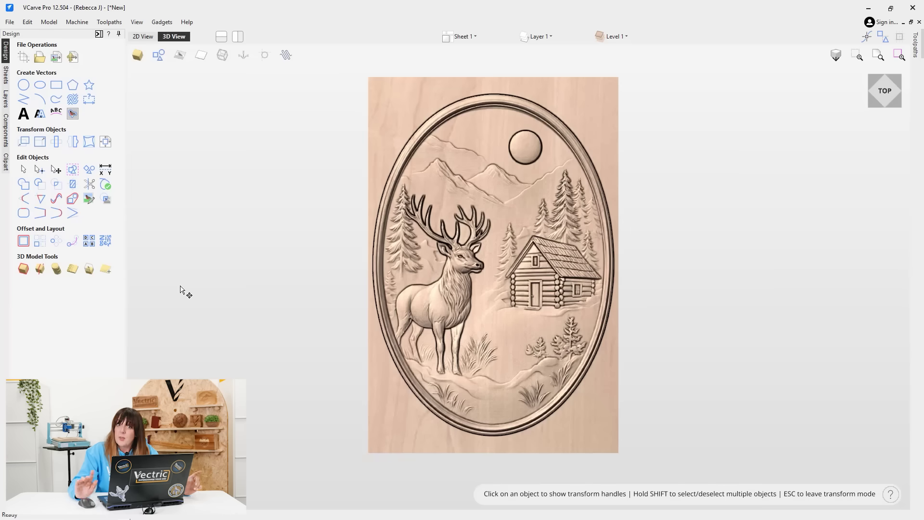
In Material Setup, keep 0.5-inch thickness and sink the relief, leaving a 0.0164-inch gap above it.
left_click(98, 34)
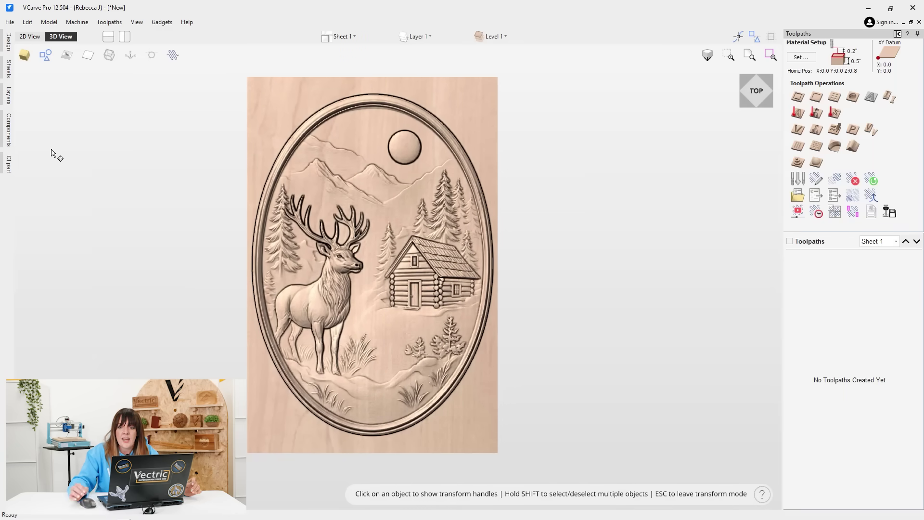
left_click(801, 57)
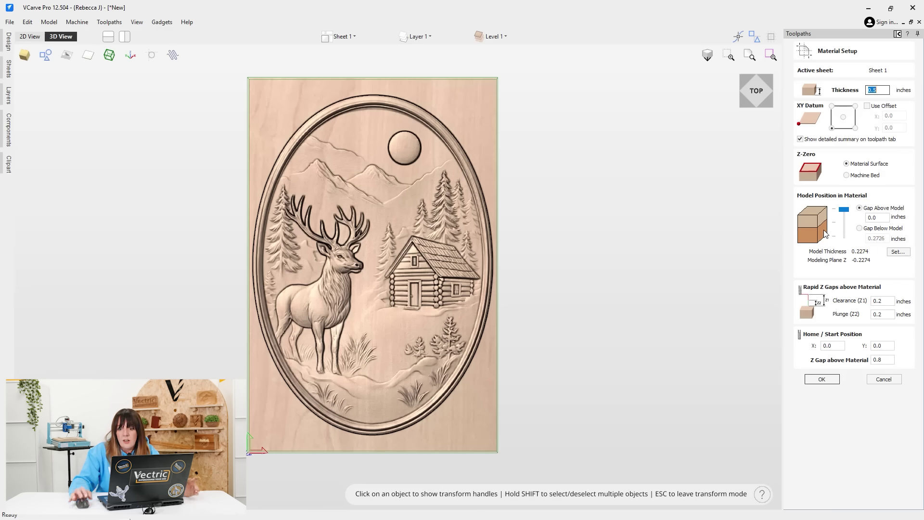
left_click_drag(848, 211, 846, 212)
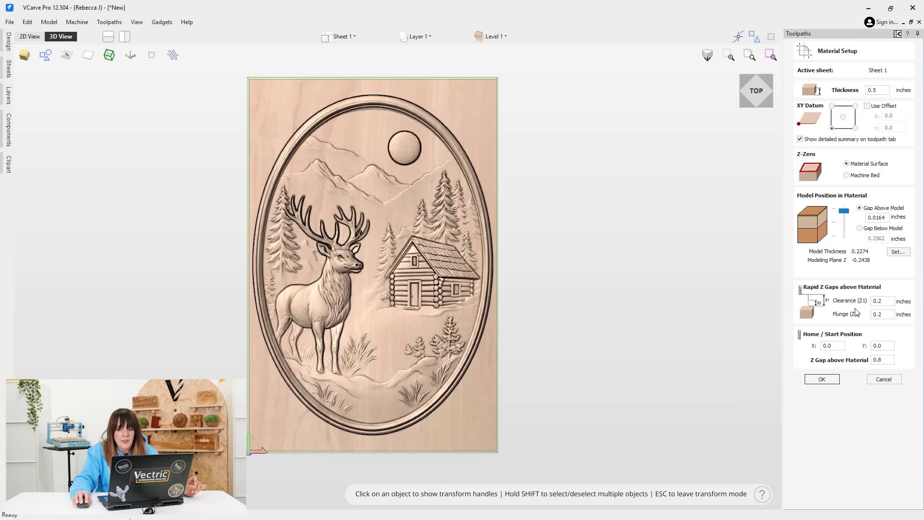
Accept the material setup and start a 3D roughing toolpath bounded by the oval outline.
left_click(822, 379)
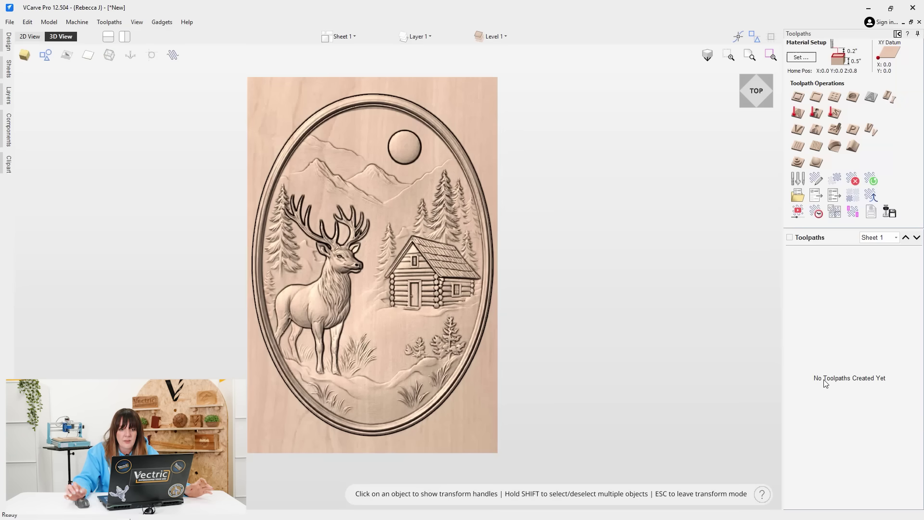
left_click(799, 163)
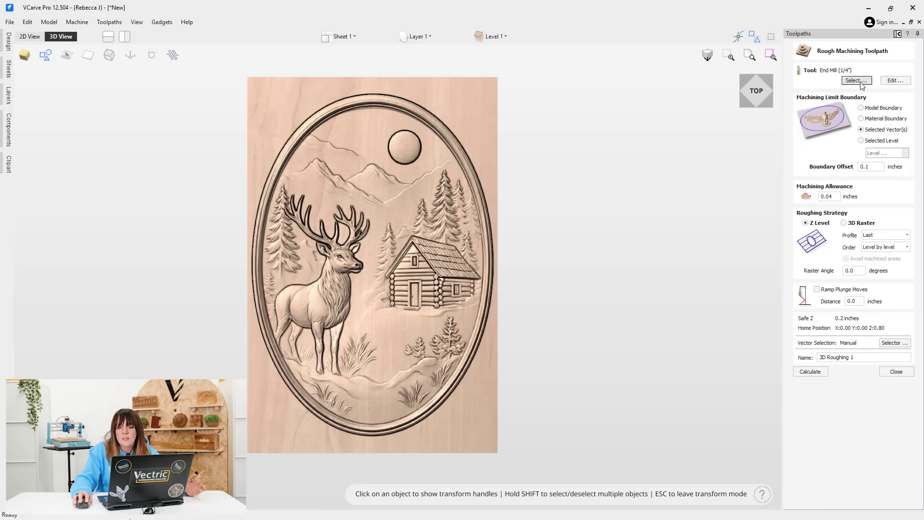
left_click(461, 143)
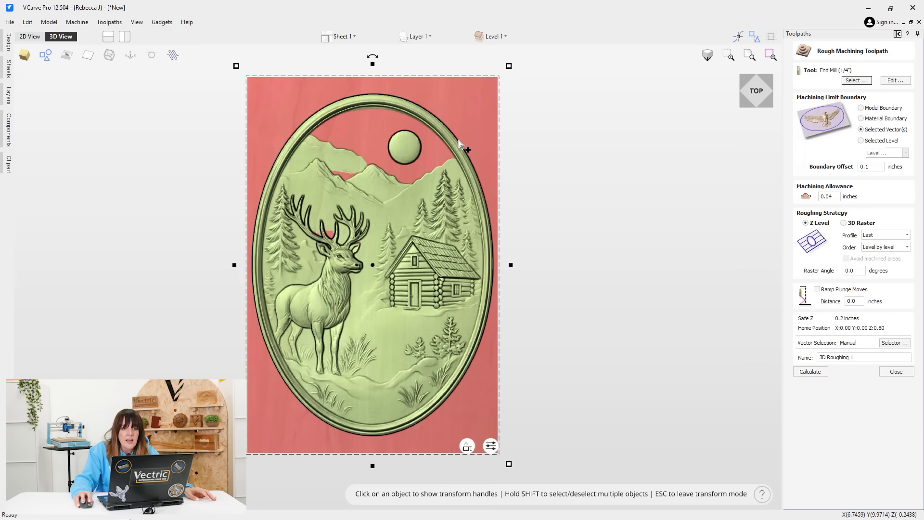
left_click(503, 190)
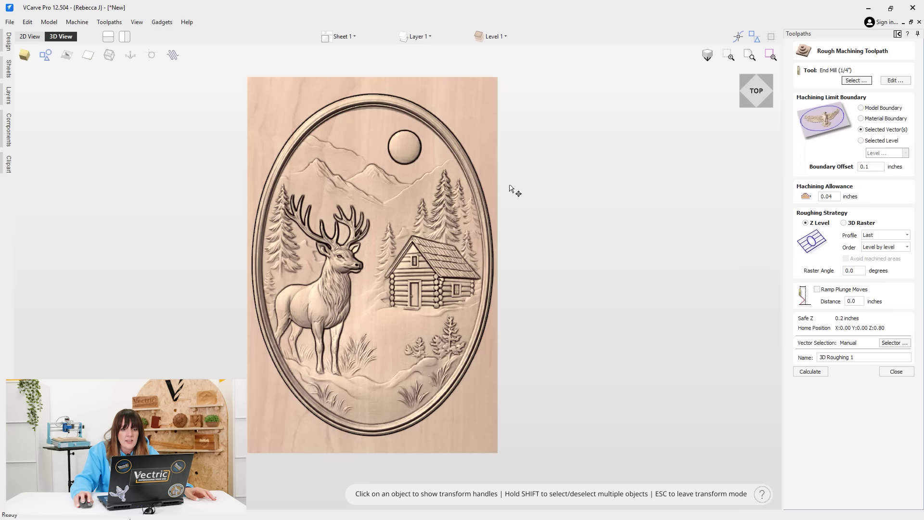
left_click(484, 194)
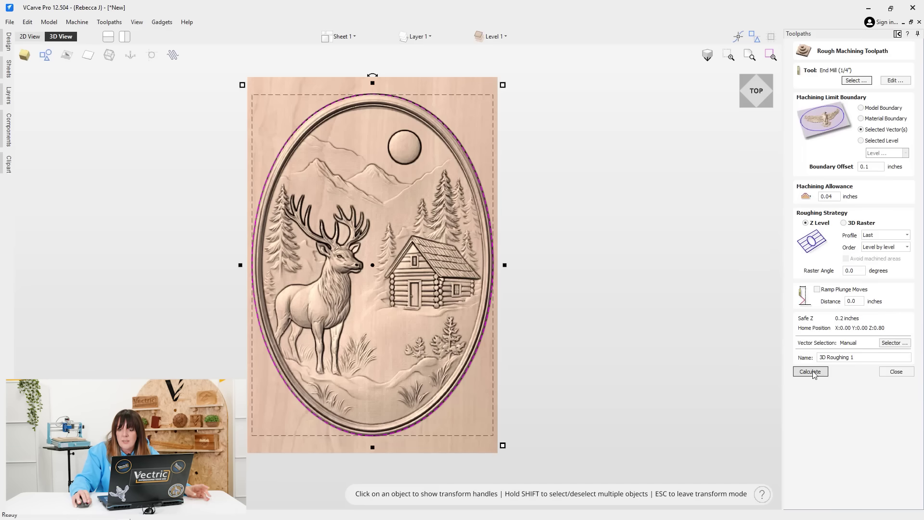
Calculate the 1/4-inch end mill Z Level roughing toolpath and preview its cut.
left_click(810, 371)
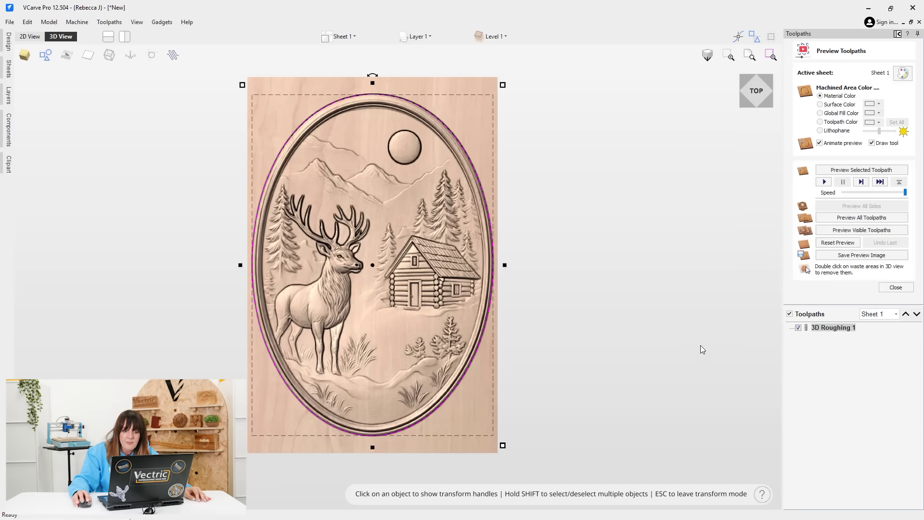
left_click(855, 170)
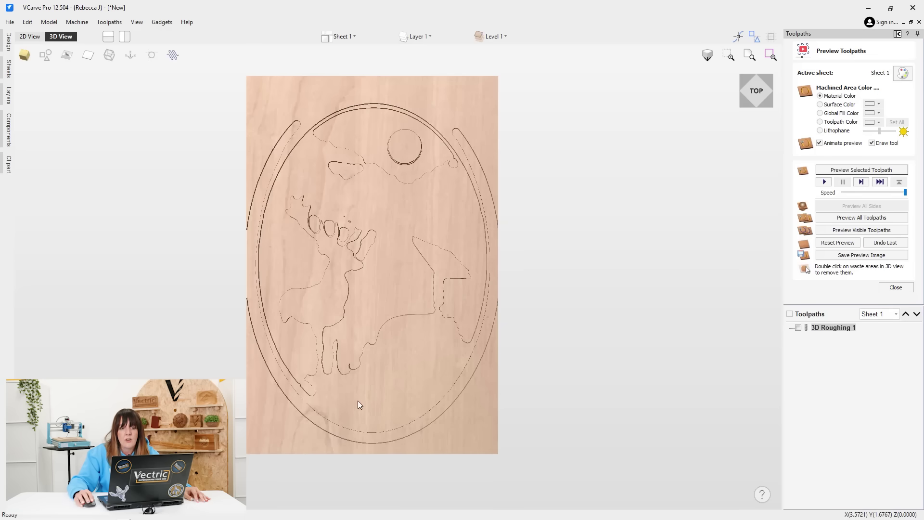
left_click(896, 287)
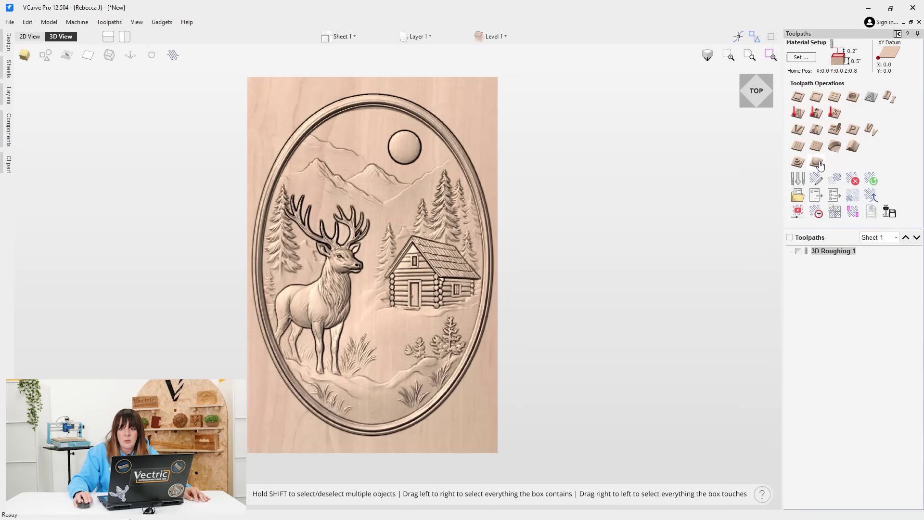
Calculate a 3D finishing toolpath with the 1/16-inch ball nose, limited to the oval vector.
left_click(817, 162)
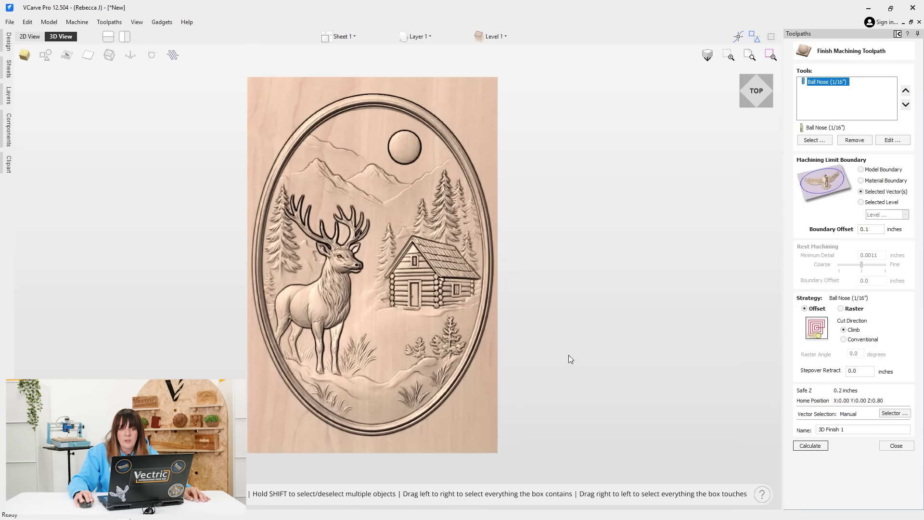
left_click(45, 54)
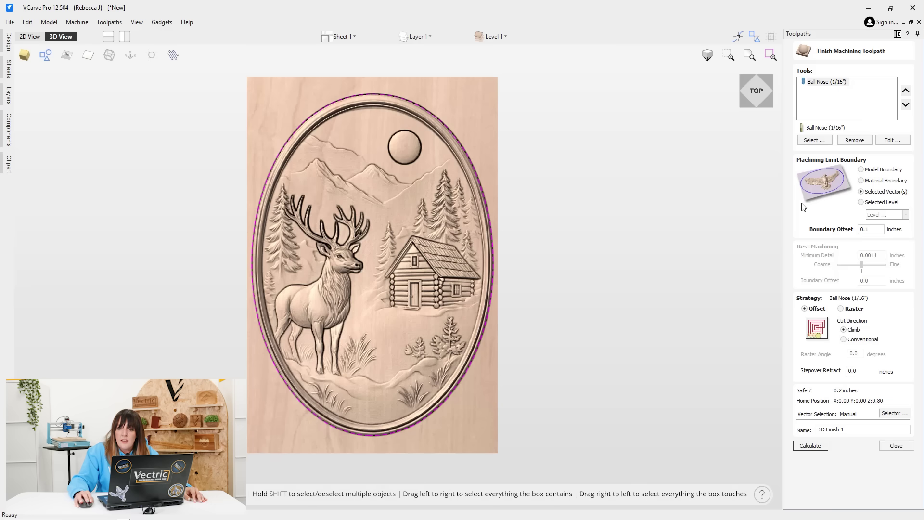
left_click(811, 446)
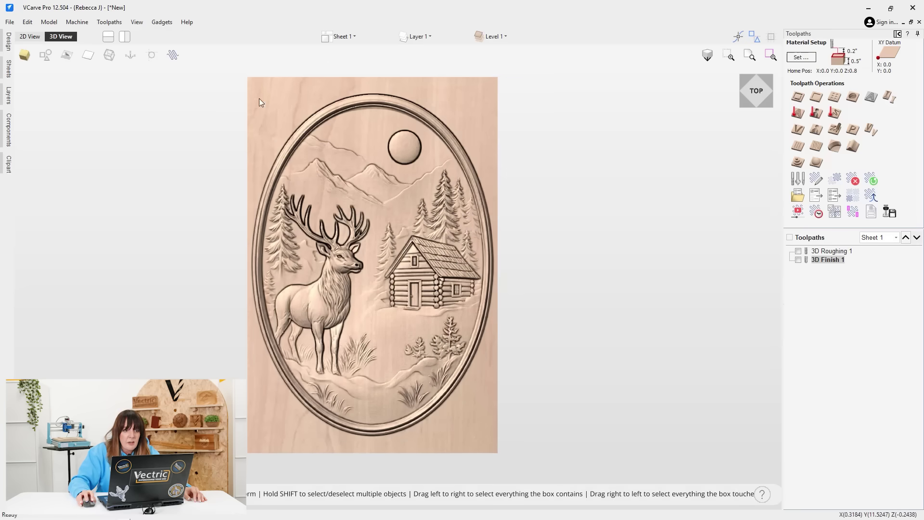
Show vectors in the 3D view and select the oval outline vector.
left_click(337, 100)
left_click(334, 100)
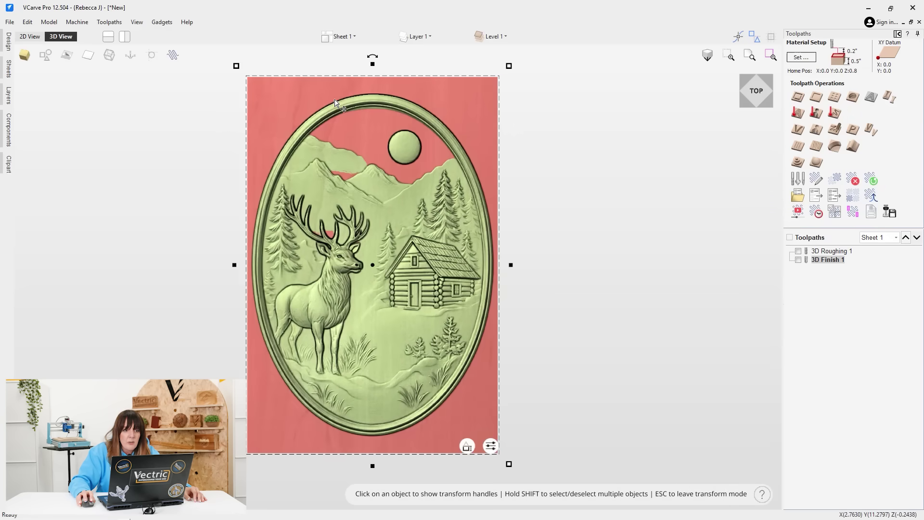
left_click(519, 144)
left_click(478, 178)
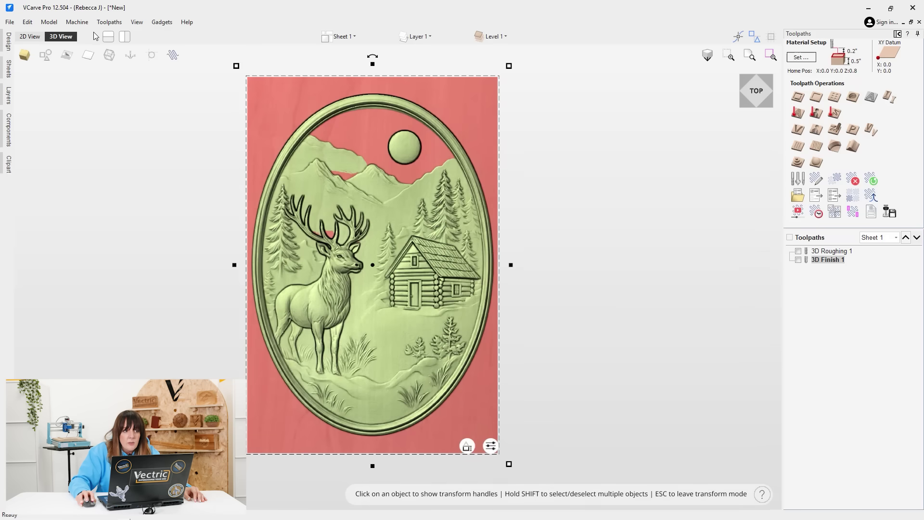
left_click(45, 54)
left_click(488, 203)
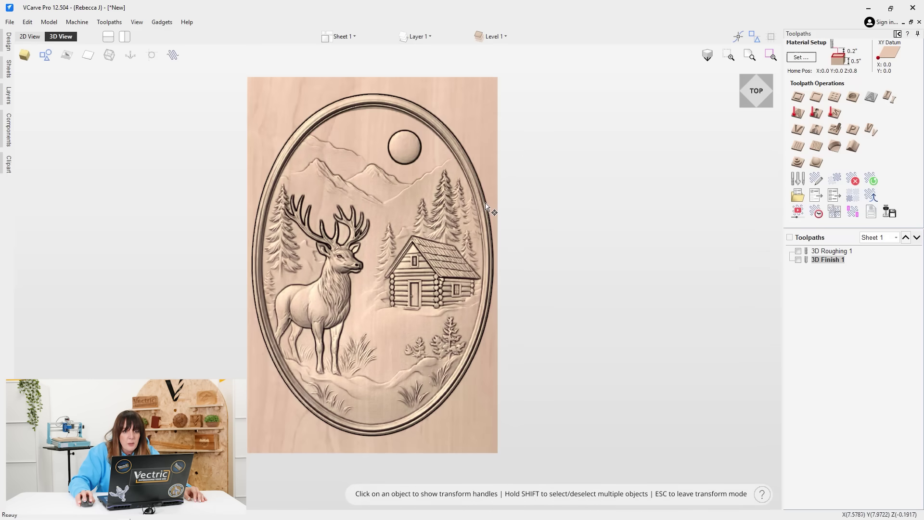
Calculate a Profile 1 toolpath around the outside of the oval and simulate it.
left_click(797, 97)
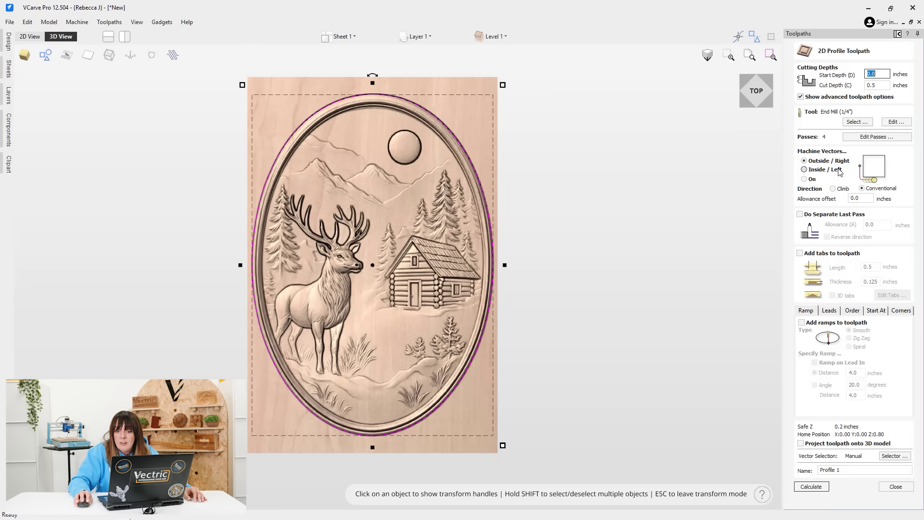
left_click(812, 485)
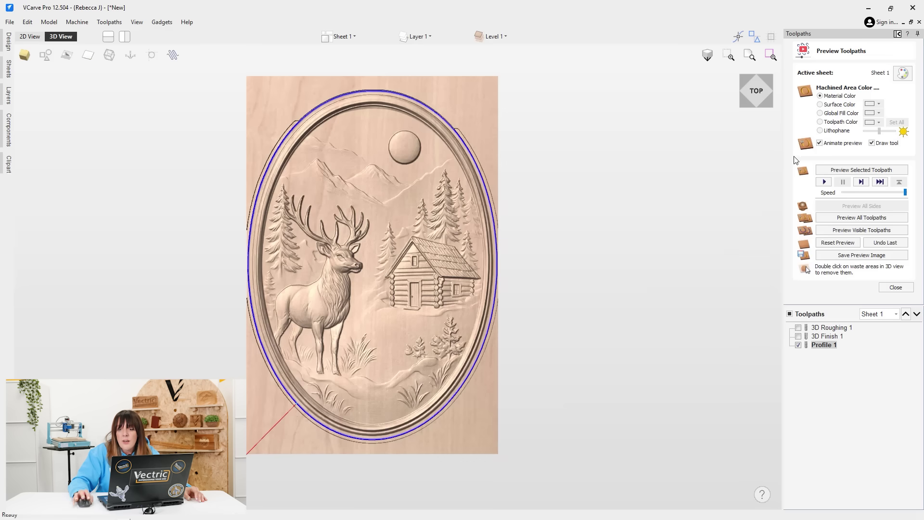
left_click(861, 170)
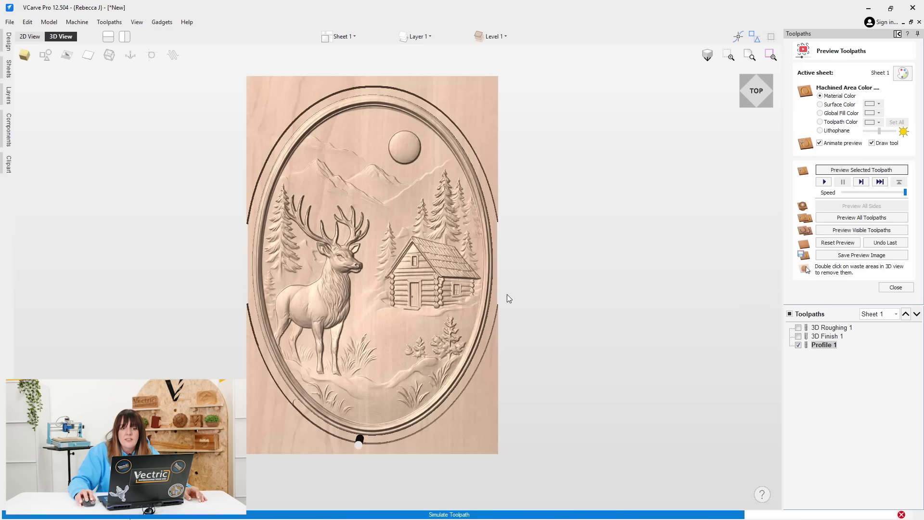
Remove the upper and lower waste areas and orbit to inspect the cut-out oval carving.
double_click(481, 408)
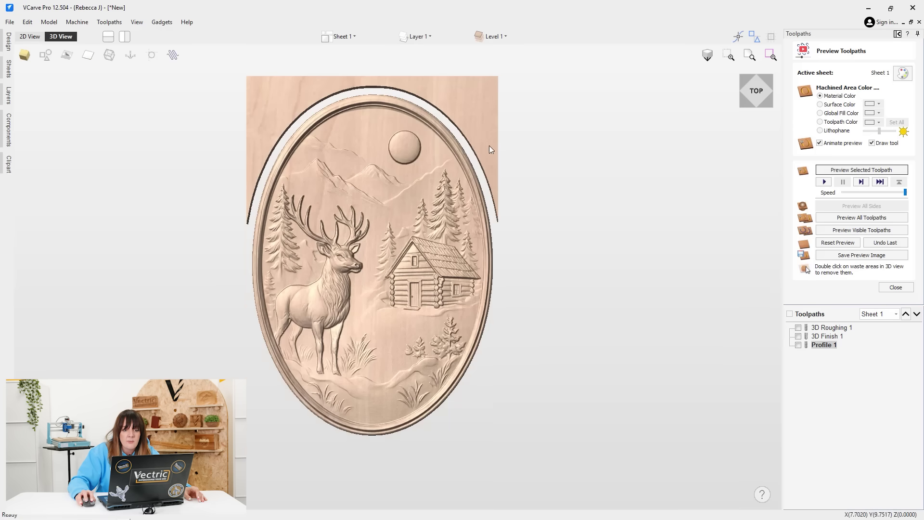
double_click(490, 145)
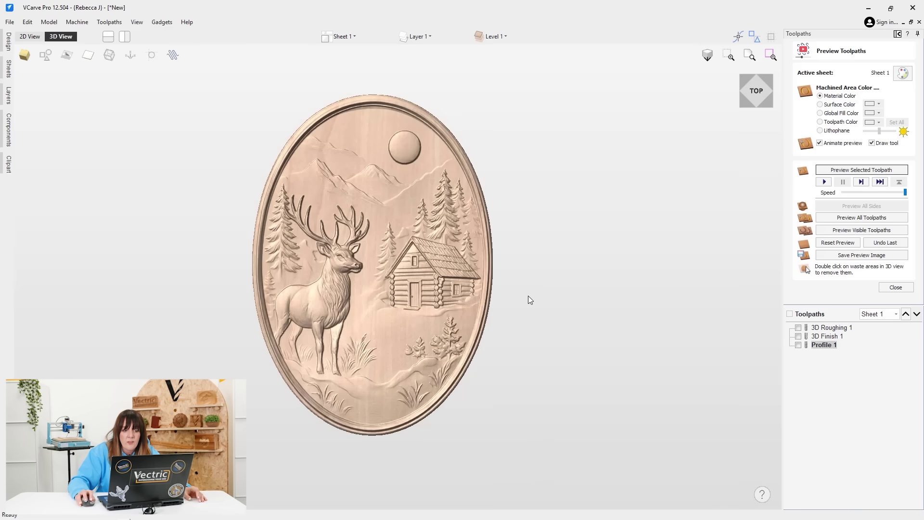
left_click_drag(527, 295, 490, 299)
left_click_drag(509, 262, 459, 257)
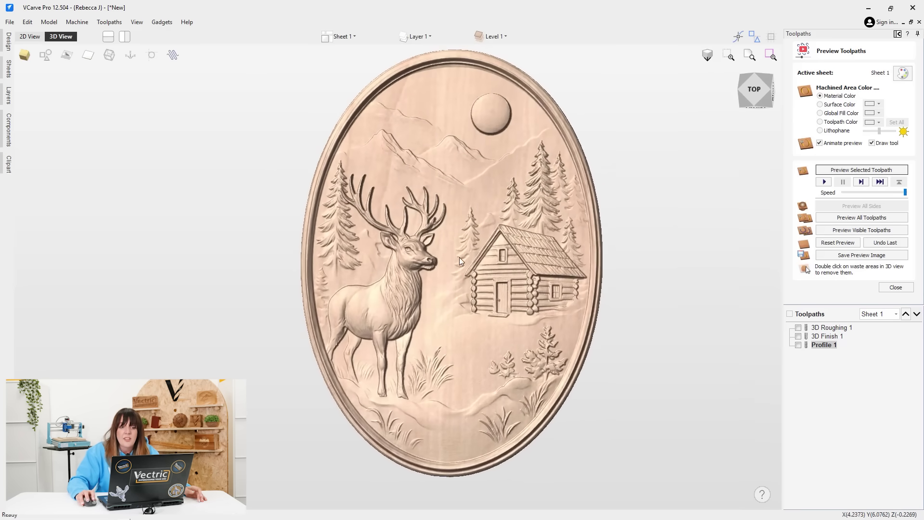
Close the Preview Toolpaths panel to return to the roughing, finish and profile toolpath list.
left_click(894, 287)
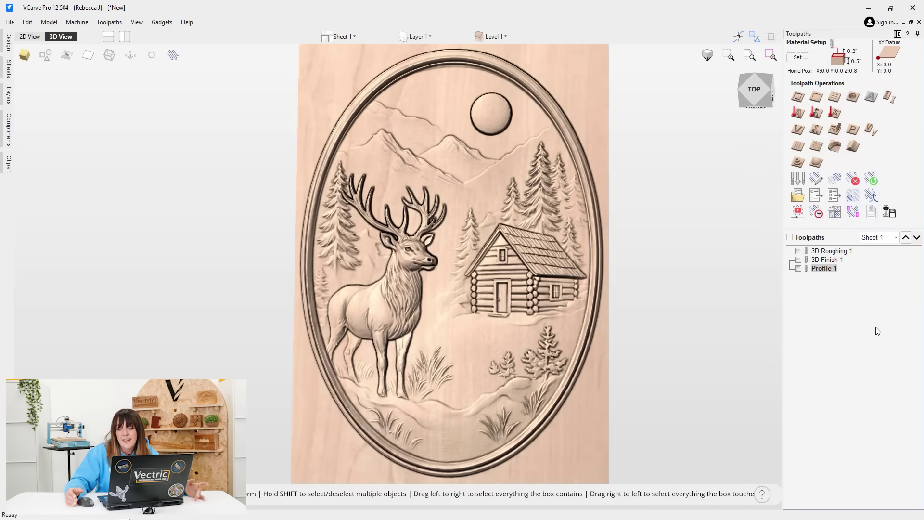